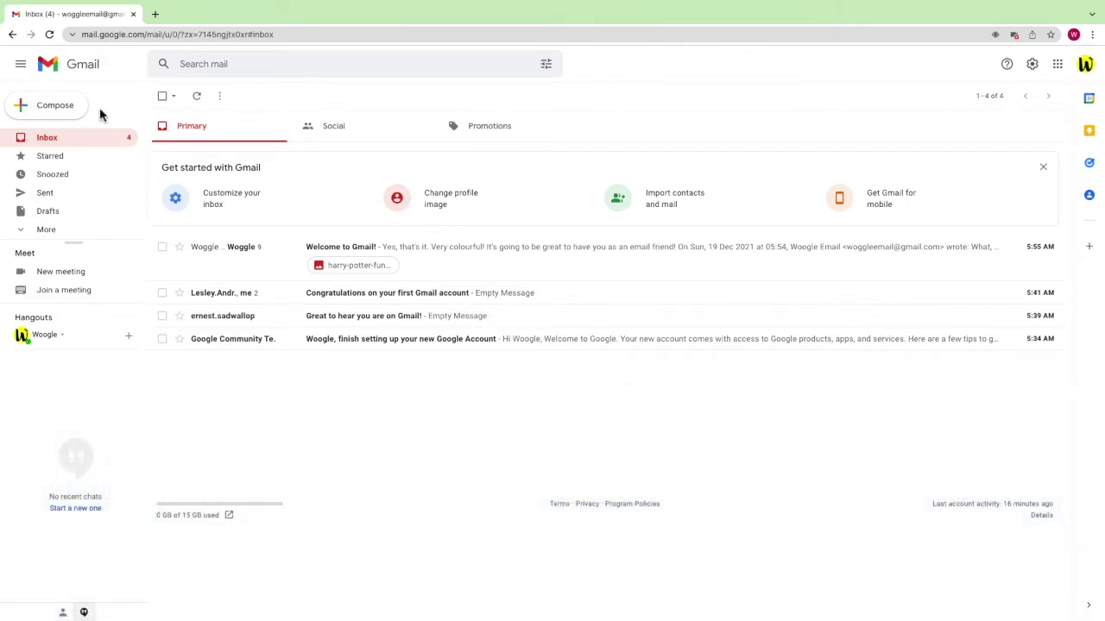
Compose and send a message to Woggle Guides with the subject "How about lunch next week?".
{"action": "left_click", "coordinate": [81, 112]}
{"action": "type", "text": "wogg"}
{"action": "key", "text": "Return"}
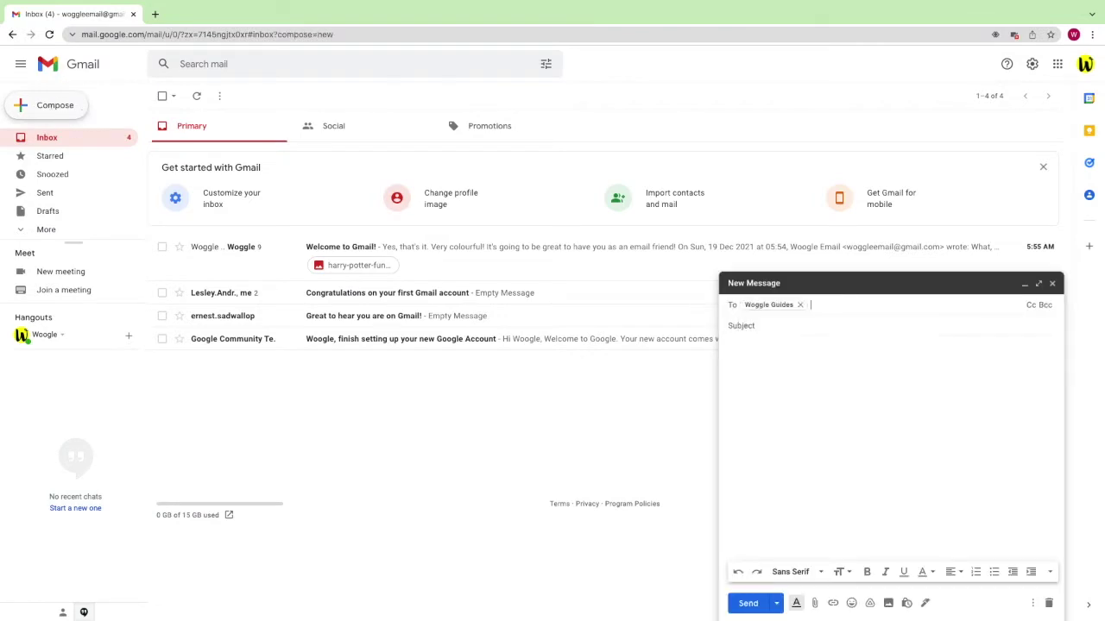
{"action": "key", "text": "Tab"}
{"action": "type", "text": "How about lunch next week?"}
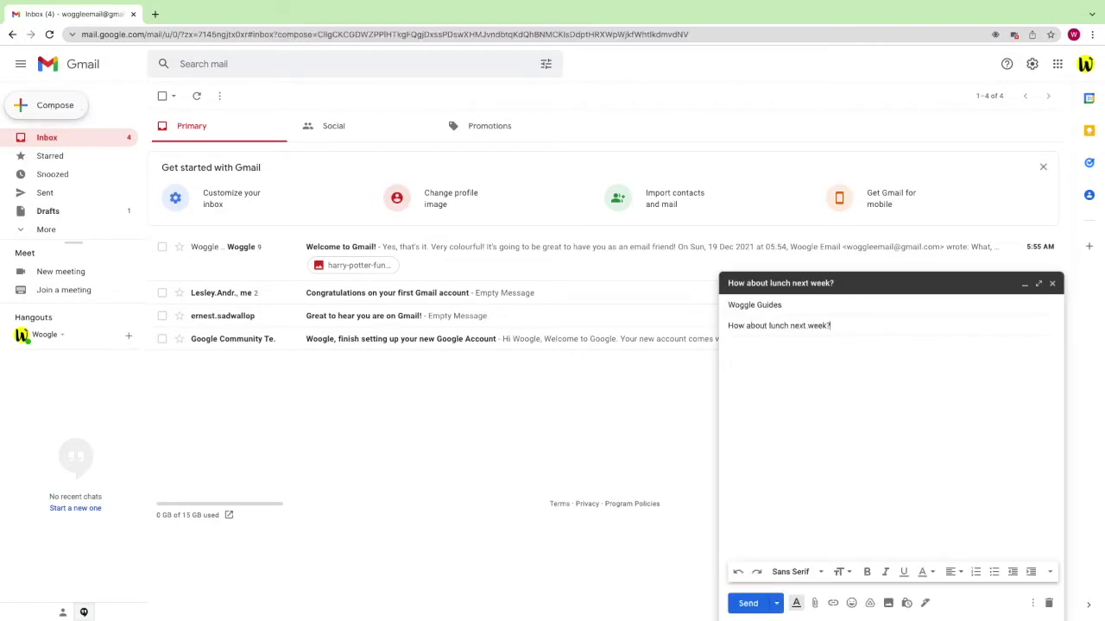
{"action": "key", "text": "ctrl+Return"}
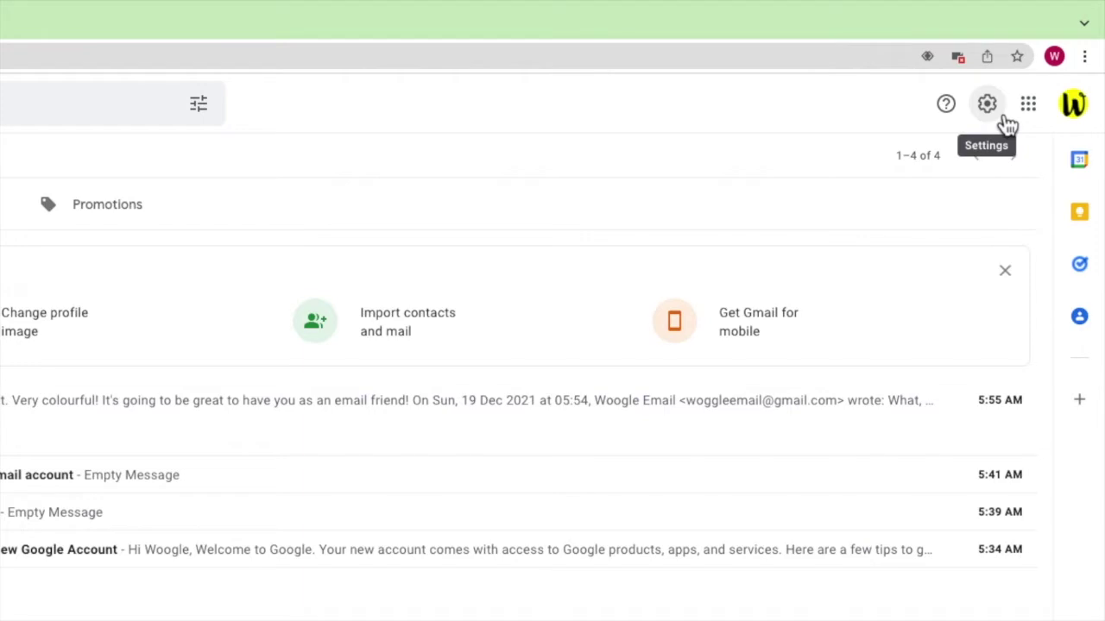
Open the full settings and examine the categories from General and Labels through Accounts and Import, Filters, Forwarding, Add-ons, Chat, Advanced, Offline and Themes.
{"action": "left_click", "coordinate": [1006, 118]}
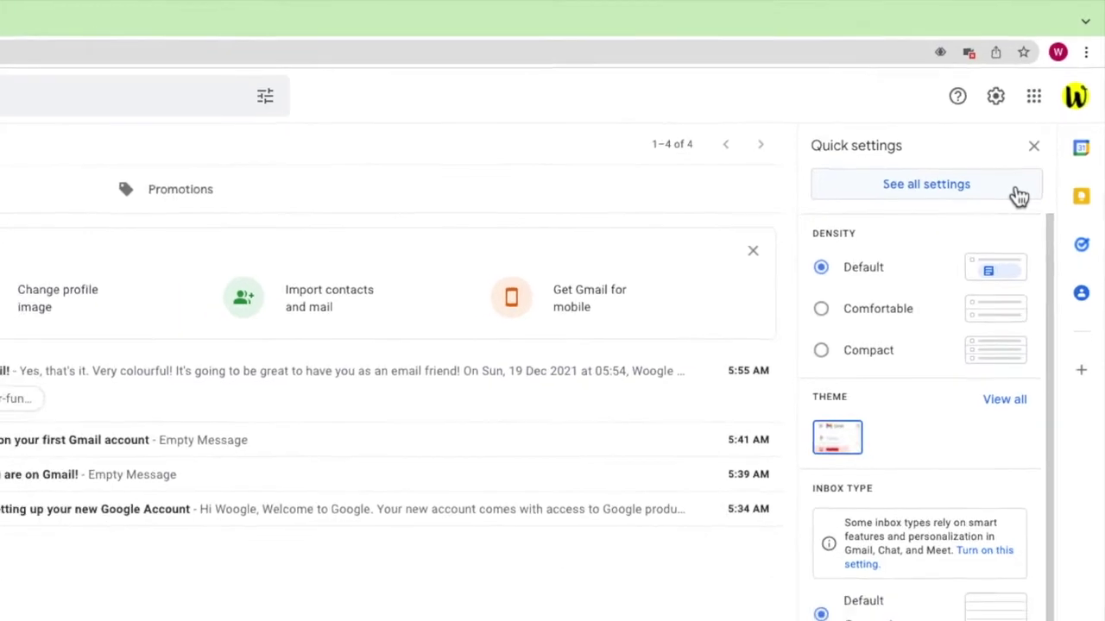
{"action": "left_click", "coordinate": [1011, 211]}
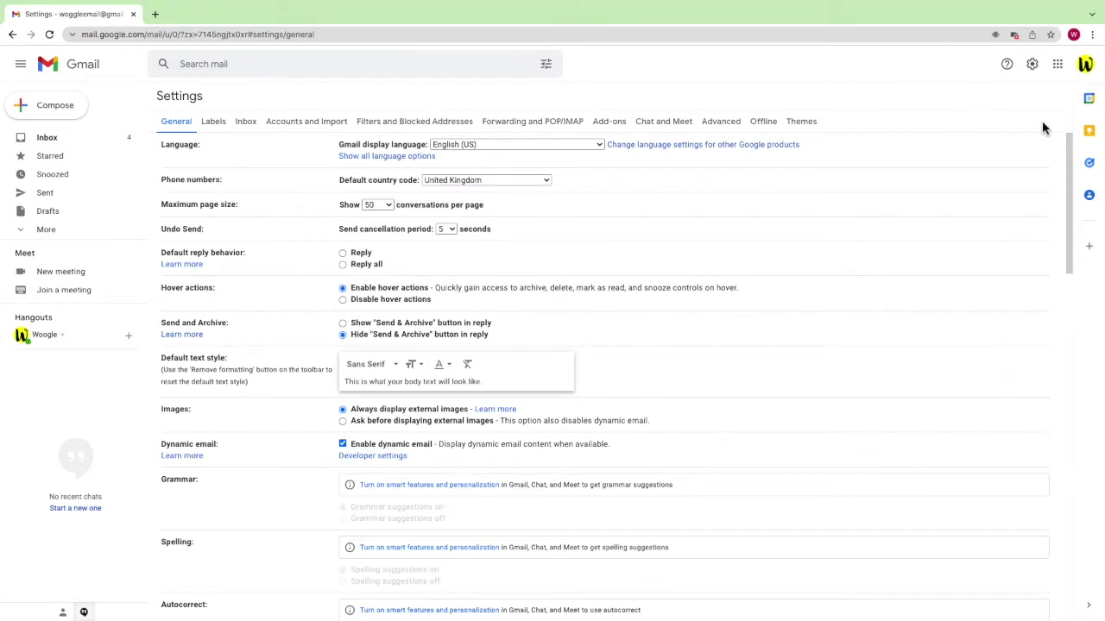
{"action": "left_click", "coordinate": [224, 131]}
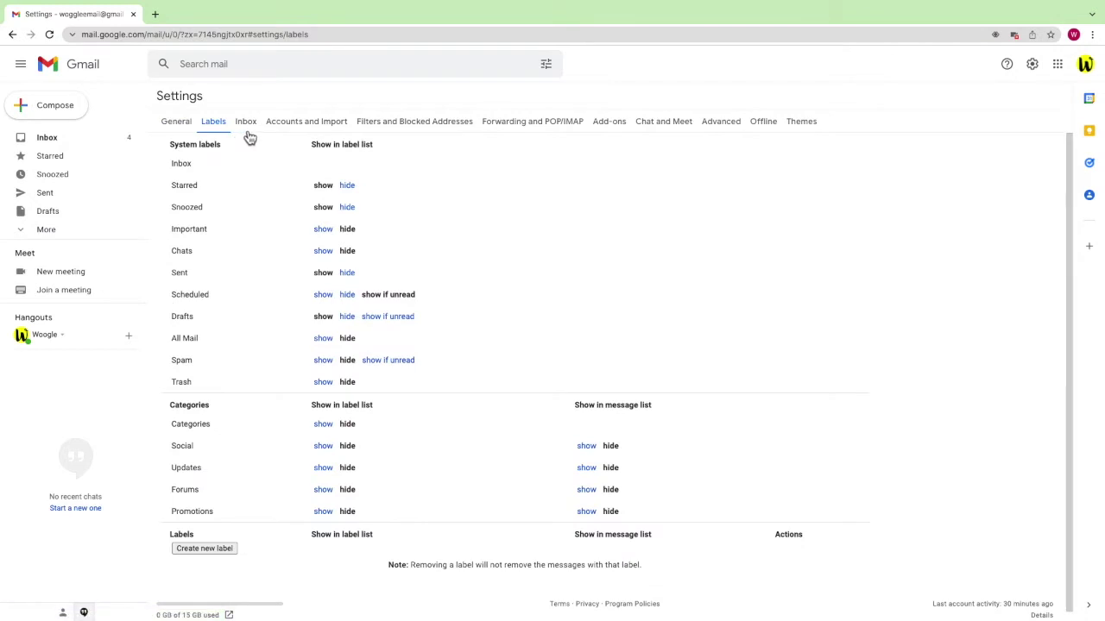
{"action": "left_click", "coordinate": [248, 135]}
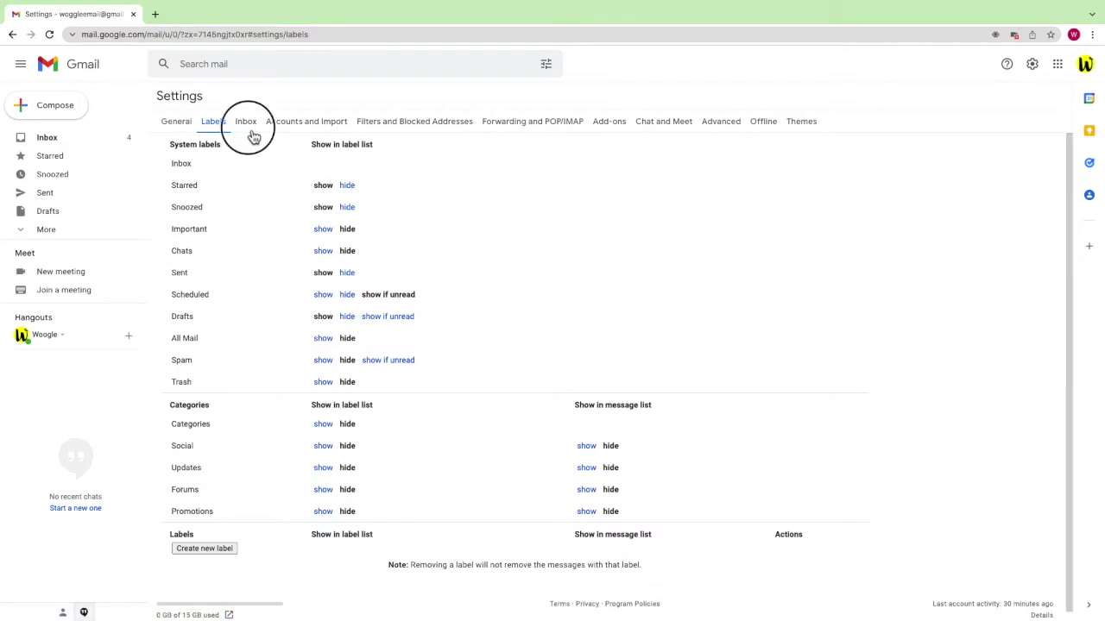
{"action": "left_click", "coordinate": [295, 134]}
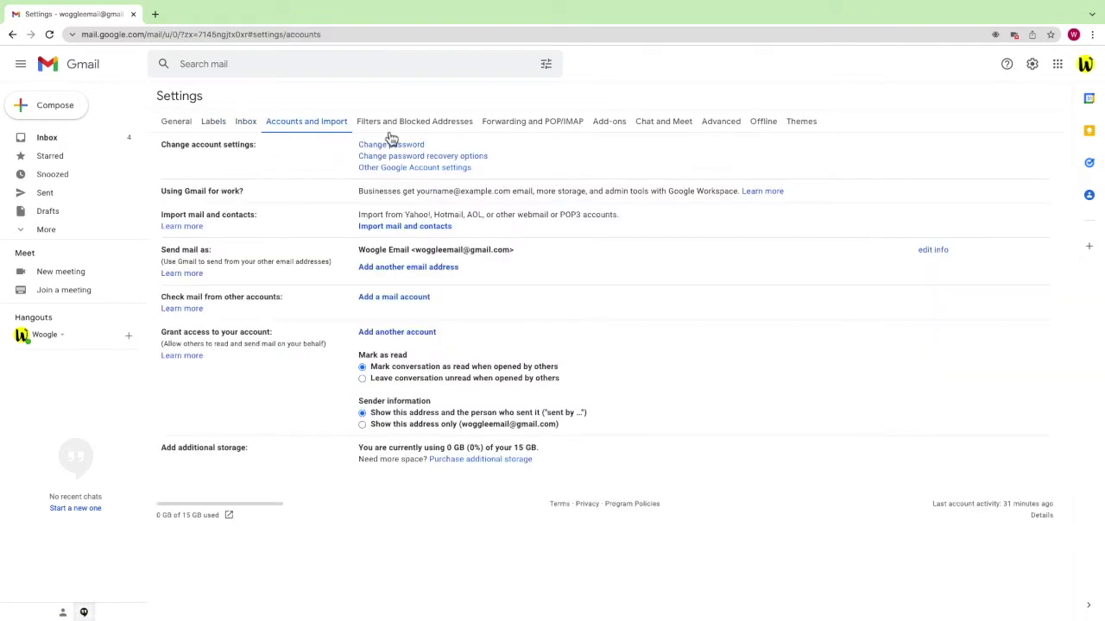
{"action": "left_click", "coordinate": [393, 132]}
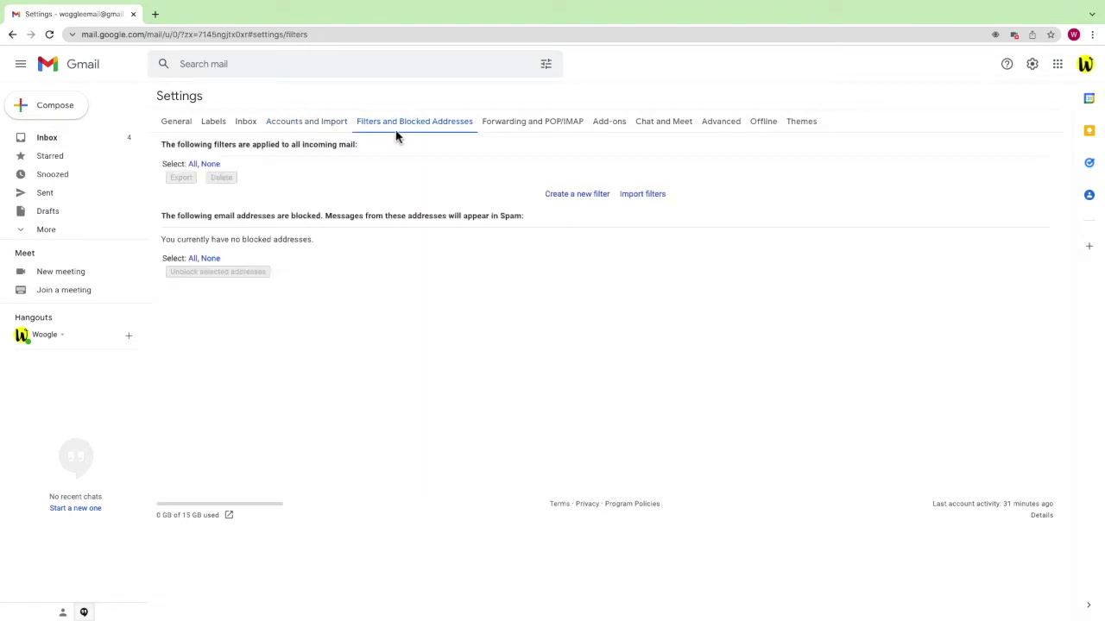
{"action": "left_click", "coordinate": [519, 136]}
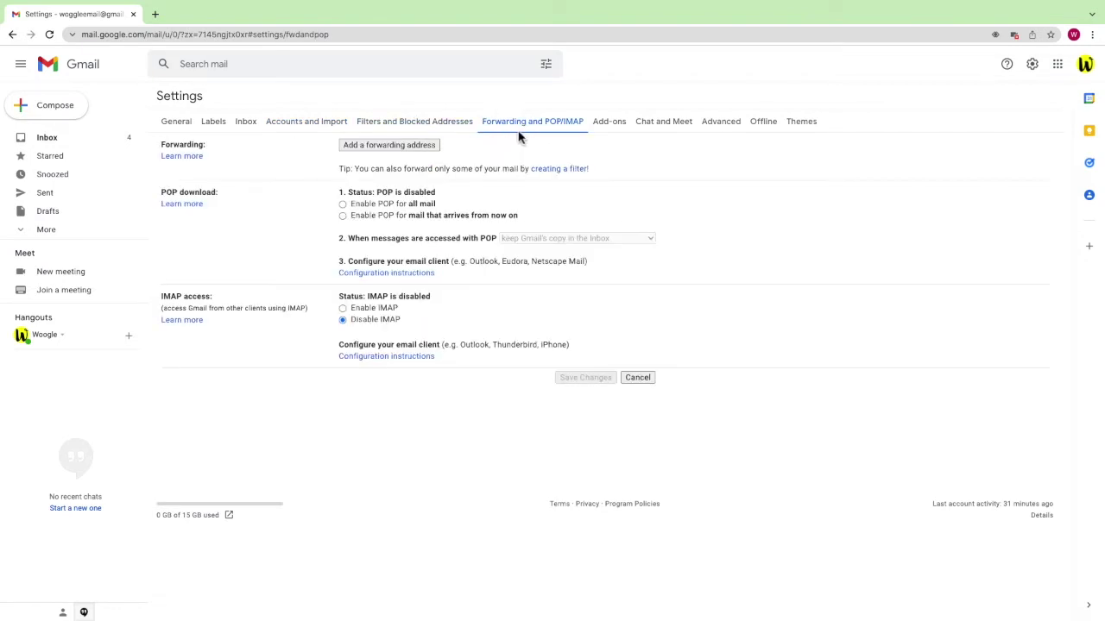
{"action": "left_click", "coordinate": [607, 132]}
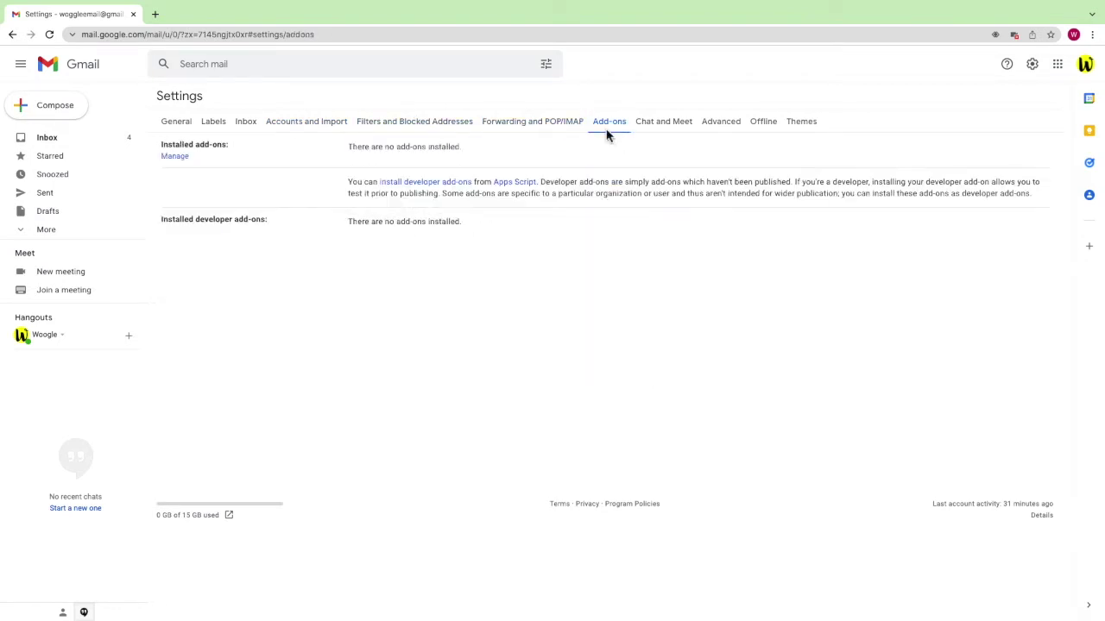
{"action": "left_click", "coordinate": [656, 138]}
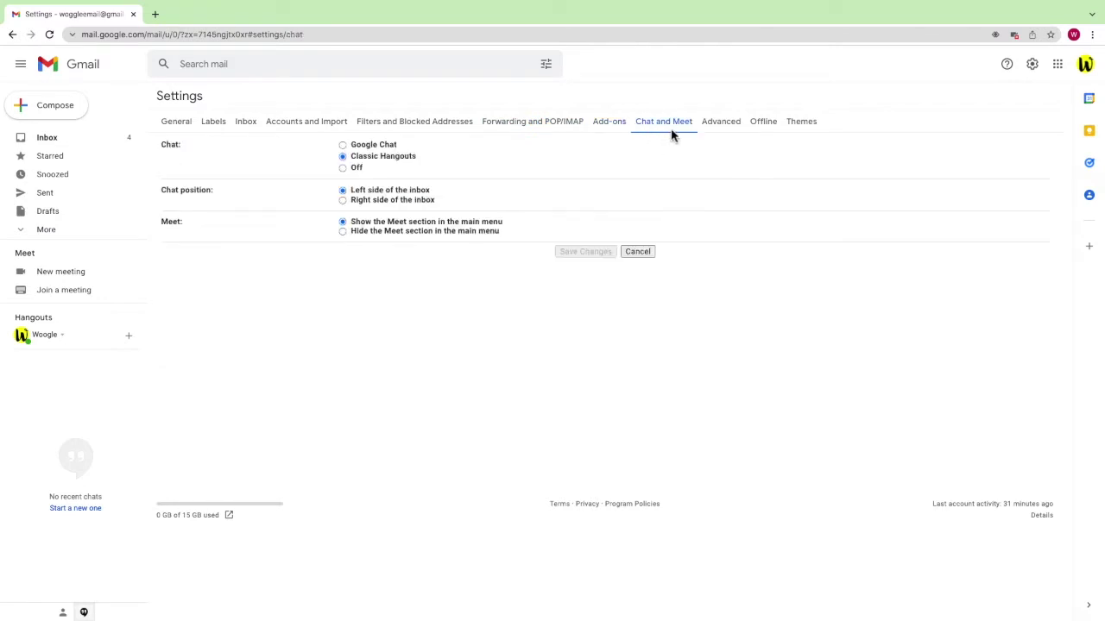
{"action": "left_click", "coordinate": [720, 133]}
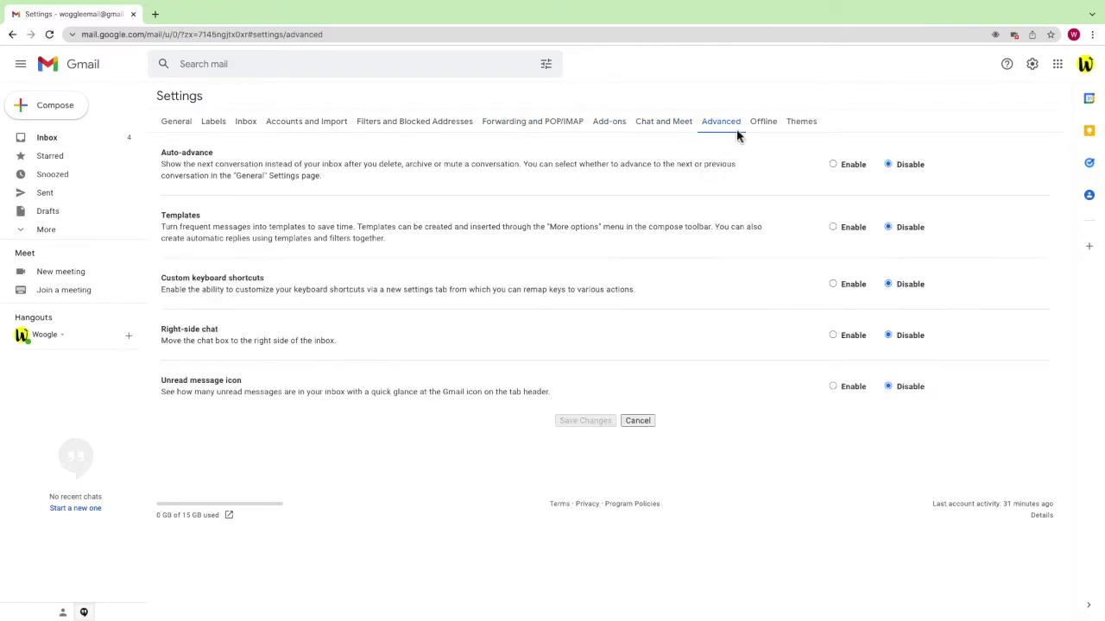
{"action": "left_click", "coordinate": [763, 131]}
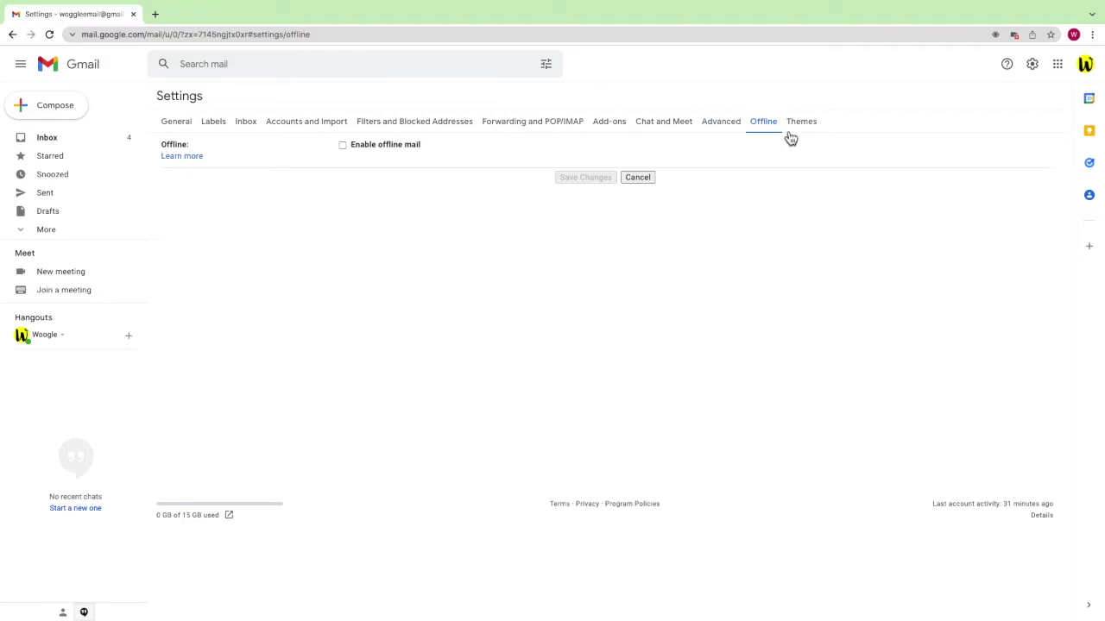
{"action": "left_click", "coordinate": [805, 137]}
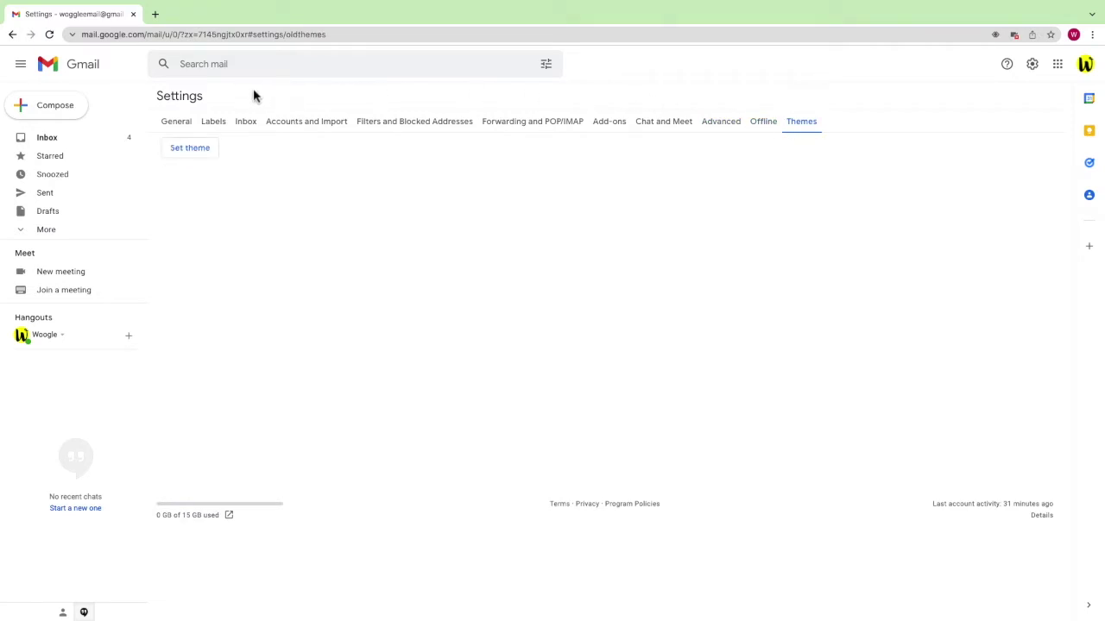
Set the Undo Send cancellation period to 30 seconds in the General settings and save the changes.
{"action": "left_click", "coordinate": [185, 131]}
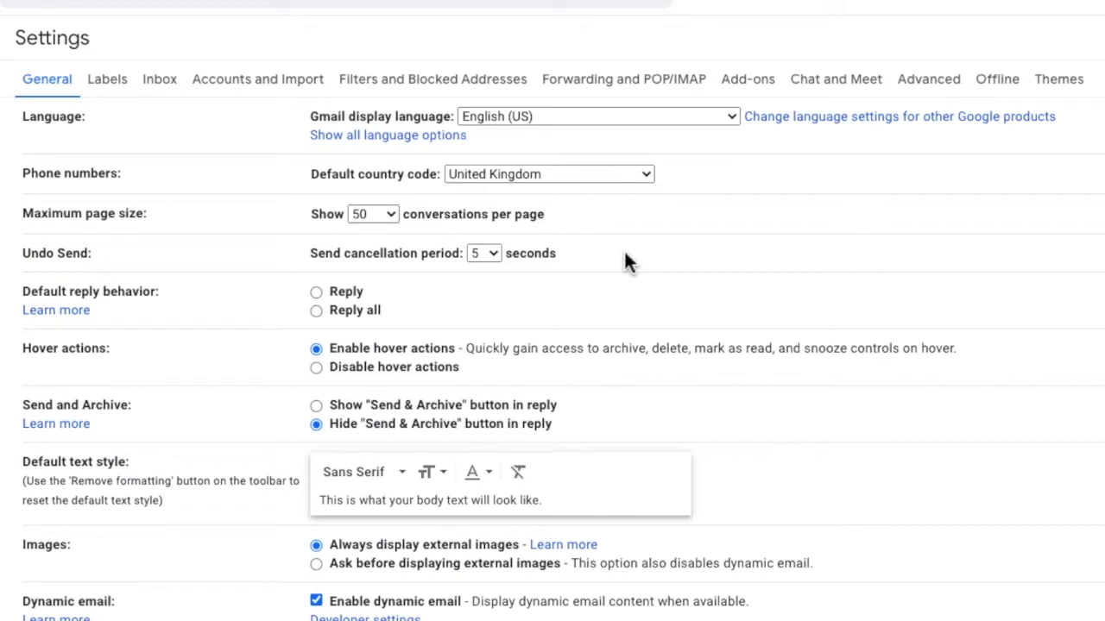
{"action": "left_click", "coordinate": [492, 254]}
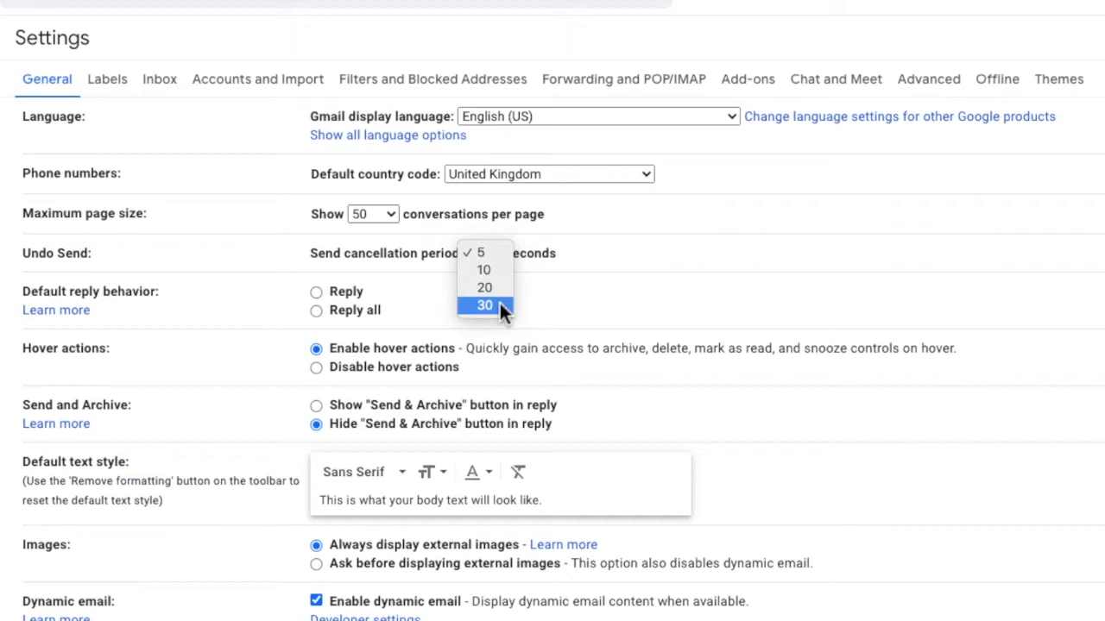
{"action": "left_click", "coordinate": [500, 307]}
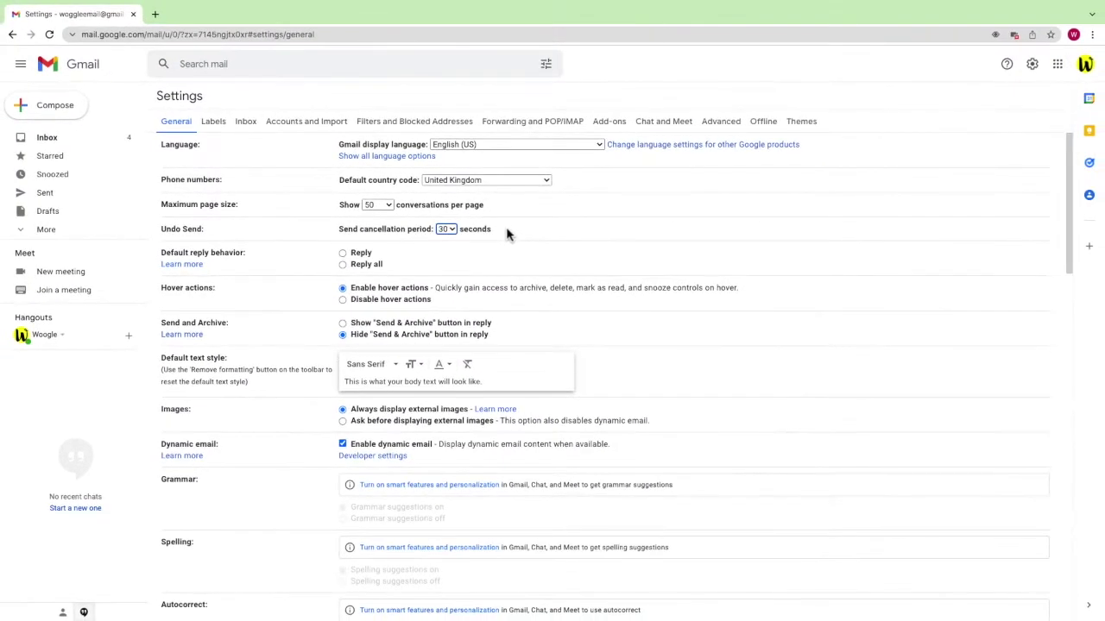
{"action": "left_click_drag", "start_coordinate": [1065, 167], "coordinate": [1063, 523]}
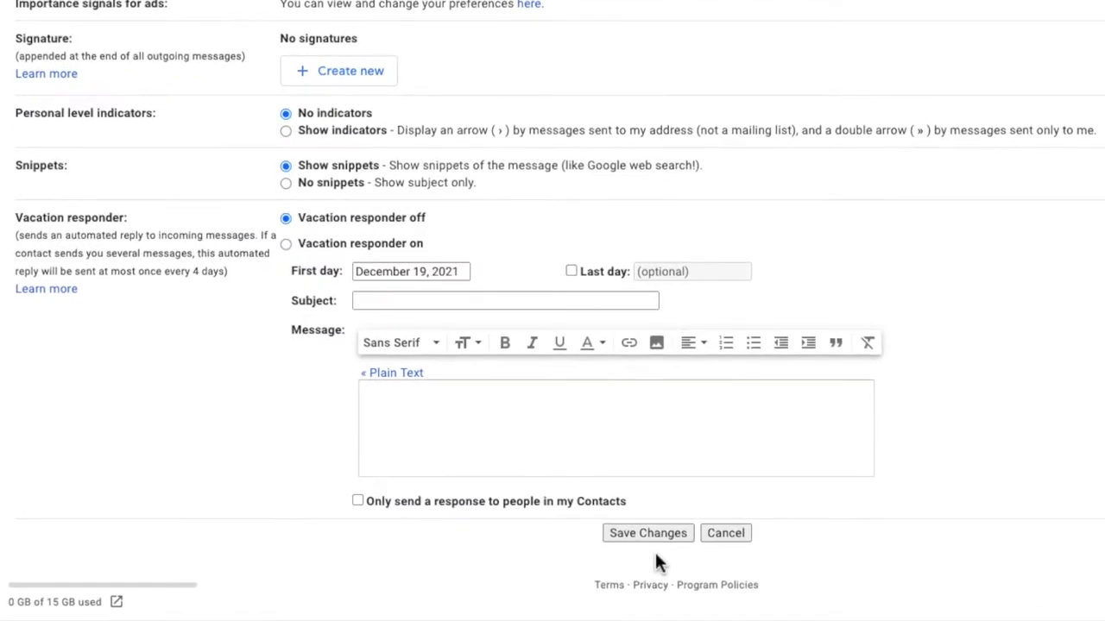
{"action": "left_click", "coordinate": [657, 532]}
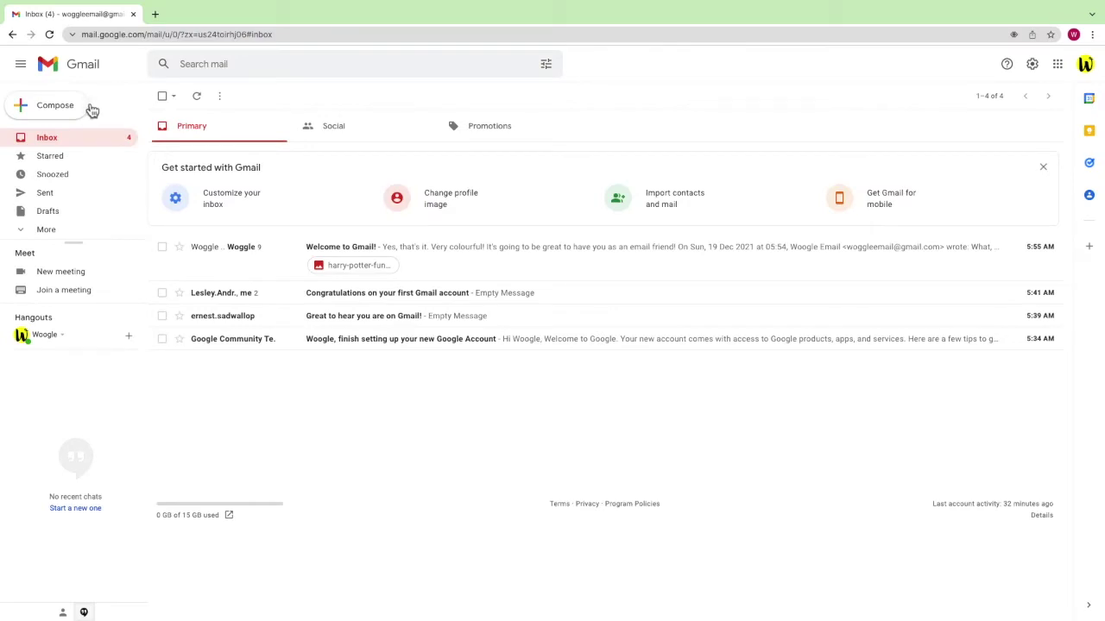
Compose a message to the suggested contact with the subject "Looking forward to your birthday?" and the body "How about lunch next week to celebrate?".
{"action": "left_click", "coordinate": [84, 110]}
{"action": "type", "text": "Le"}
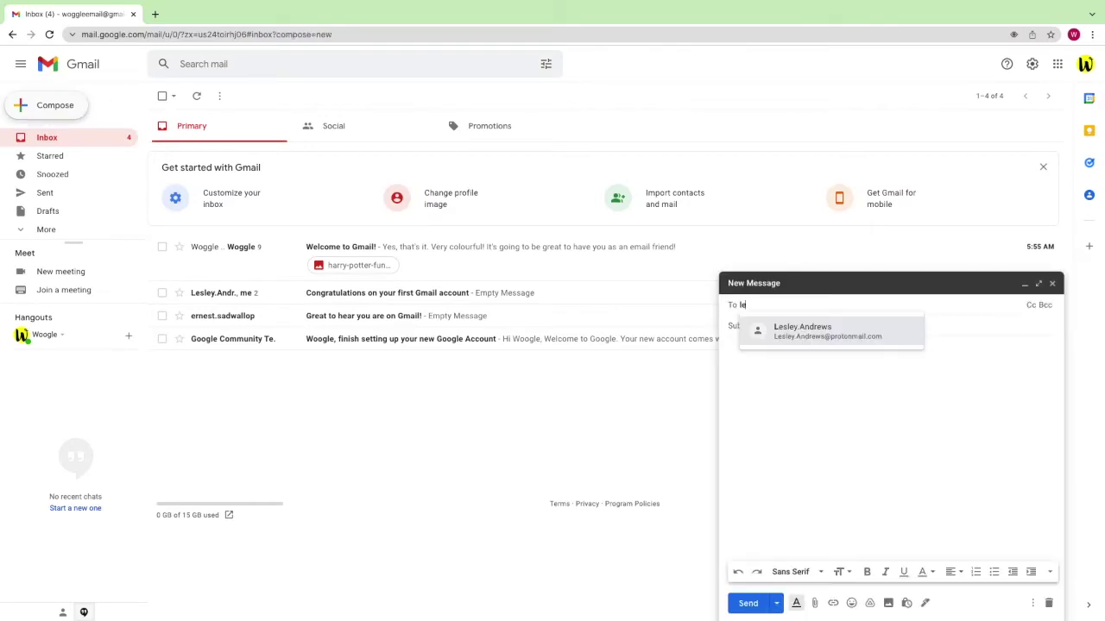
{"action": "key", "text": "Return"}
{"action": "key", "text": "Tab"}
{"action": "type", "text": "Looking forward to your birthday?"}
{"action": "key", "text": "Tab"}
{"action": "type", "text": "How about lunch next week to celebrate?"}
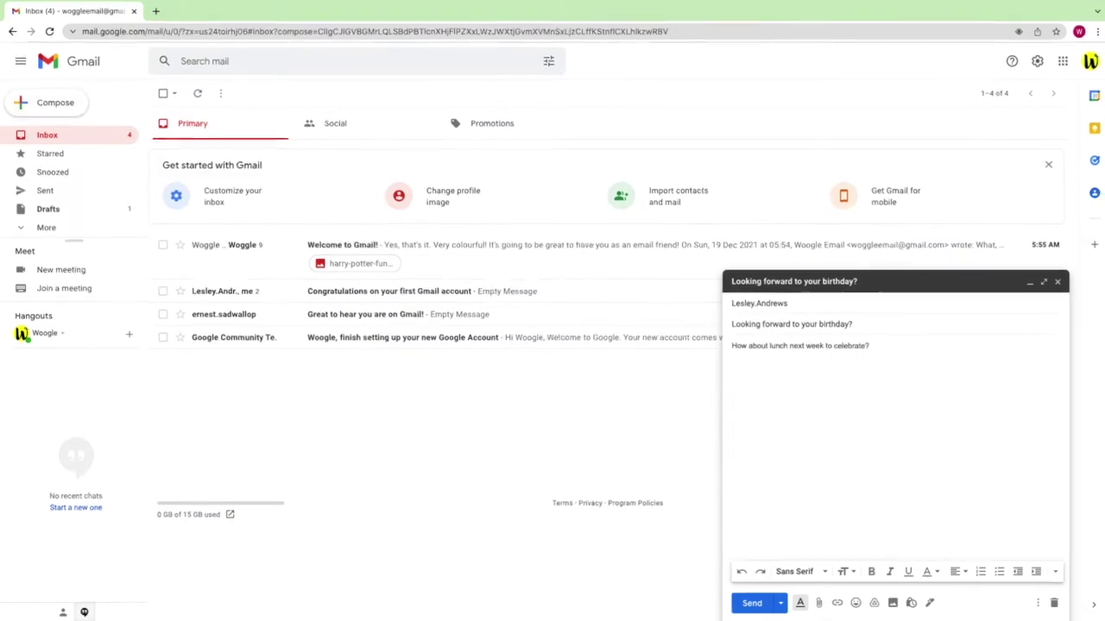
Send the birthday message, then undo the sending and send it again from the reopened draft.
{"action": "key", "text": "ctrl+Return"}
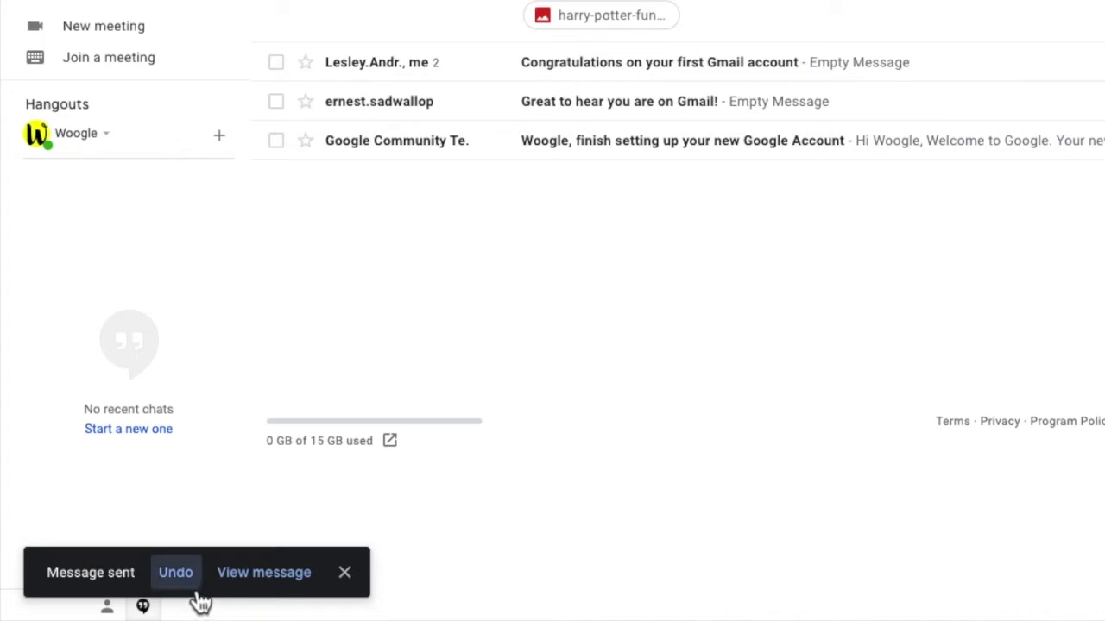
{"action": "left_click", "coordinate": [192, 582]}
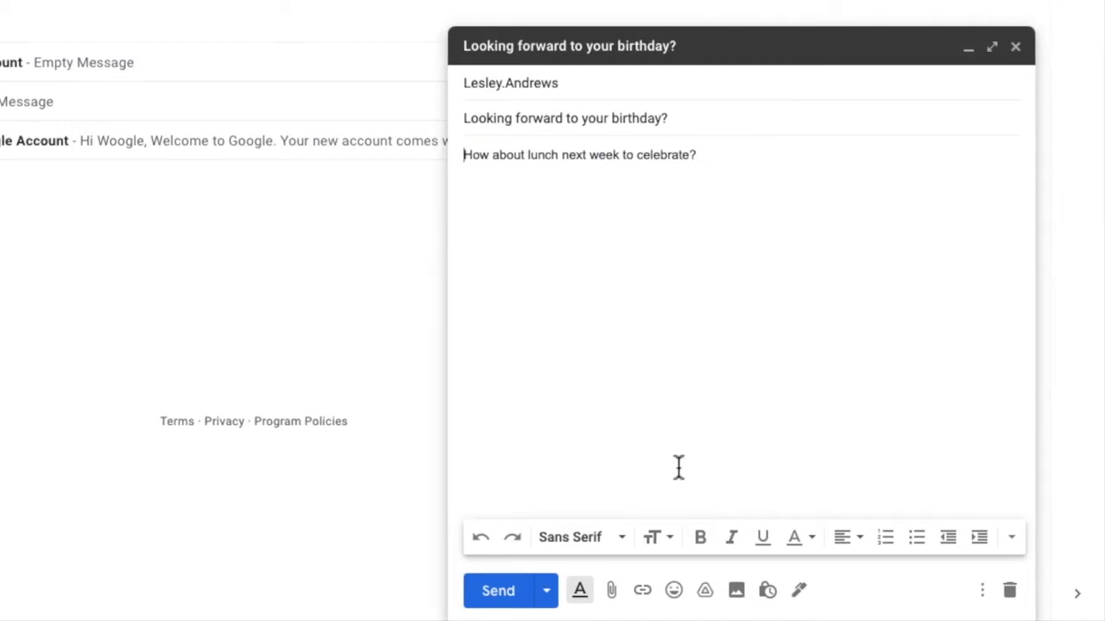
{"action": "left_click", "coordinate": [517, 595]}
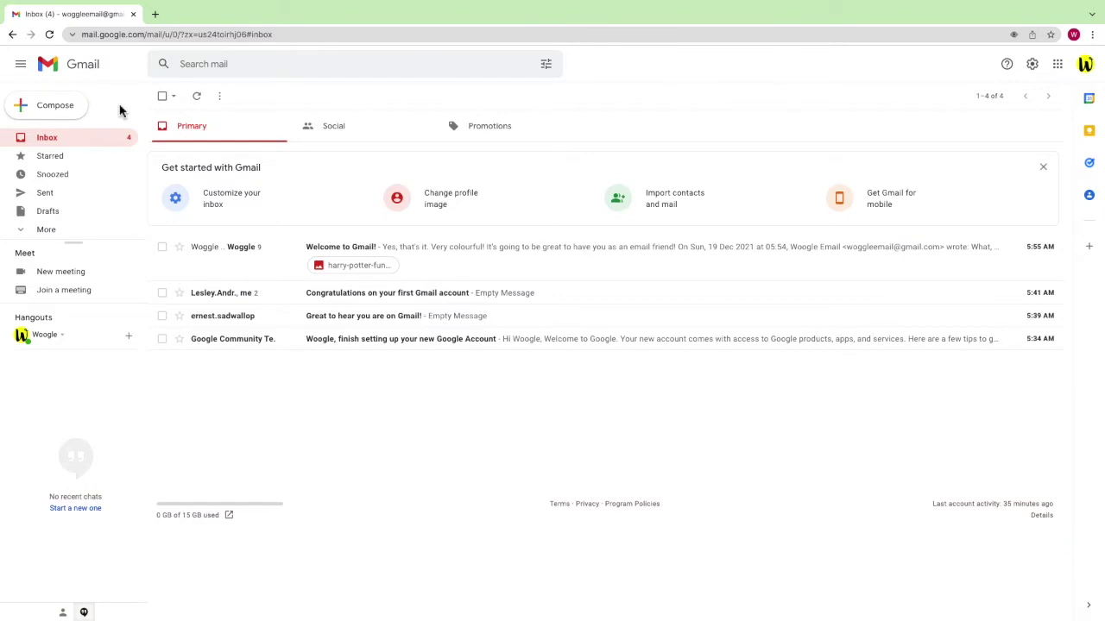
Read through the inbox conversations, including "Great to hear you are on Gmail!" and the Google Account setup email, and return to the inbox.
{"action": "left_click", "coordinate": [245, 319]}
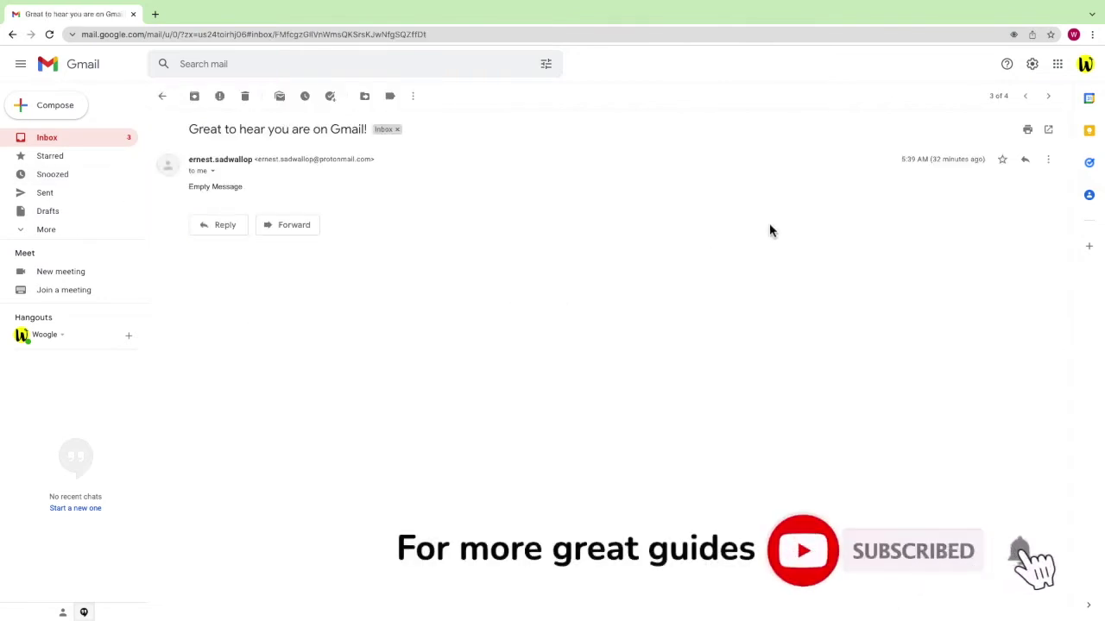
{"action": "left_click", "coordinate": [1027, 100]}
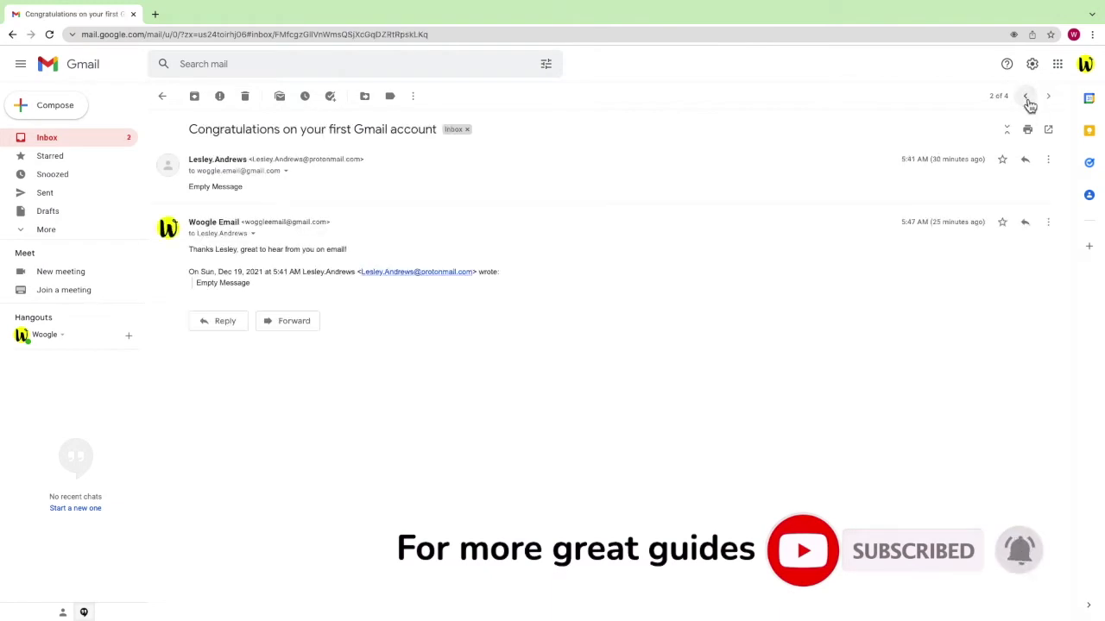
{"action": "left_click", "coordinate": [1027, 99]}
{"action": "left_click", "coordinate": [1050, 98]}
{"action": "left_click", "coordinate": [1056, 103]}
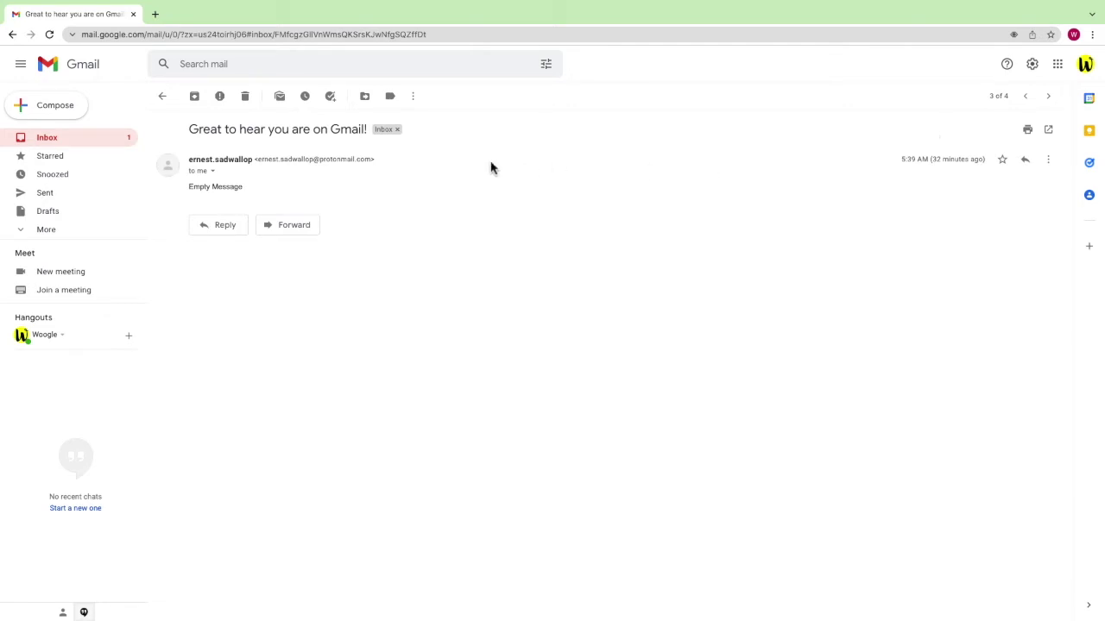
{"action": "left_click", "coordinate": [79, 141]}
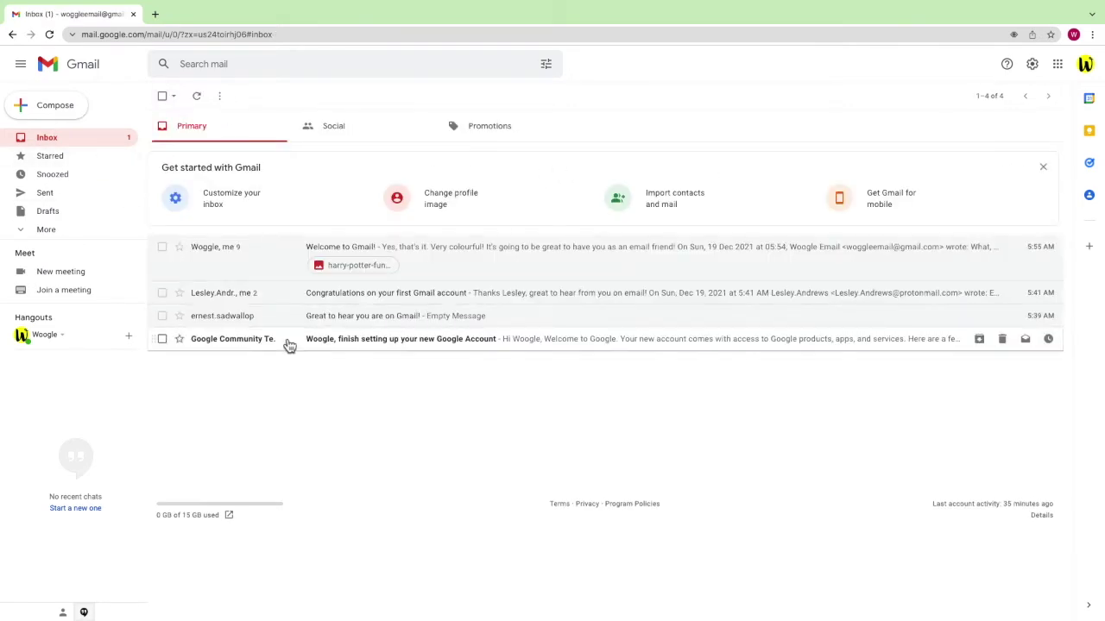
{"action": "left_click", "coordinate": [284, 338]}
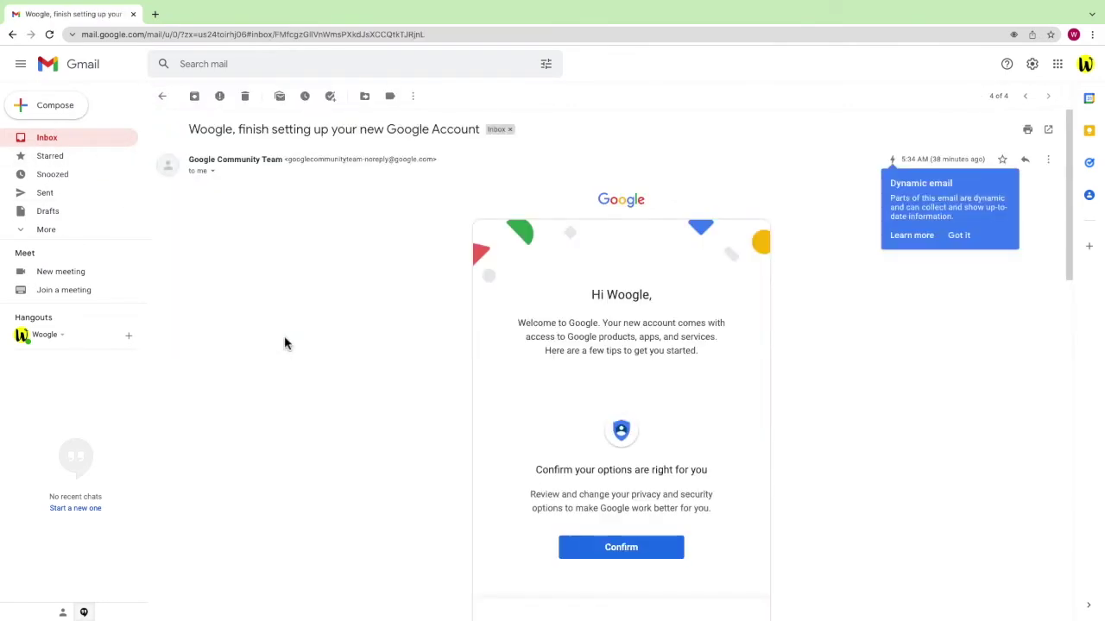
{"action": "left_click", "coordinate": [94, 141]}
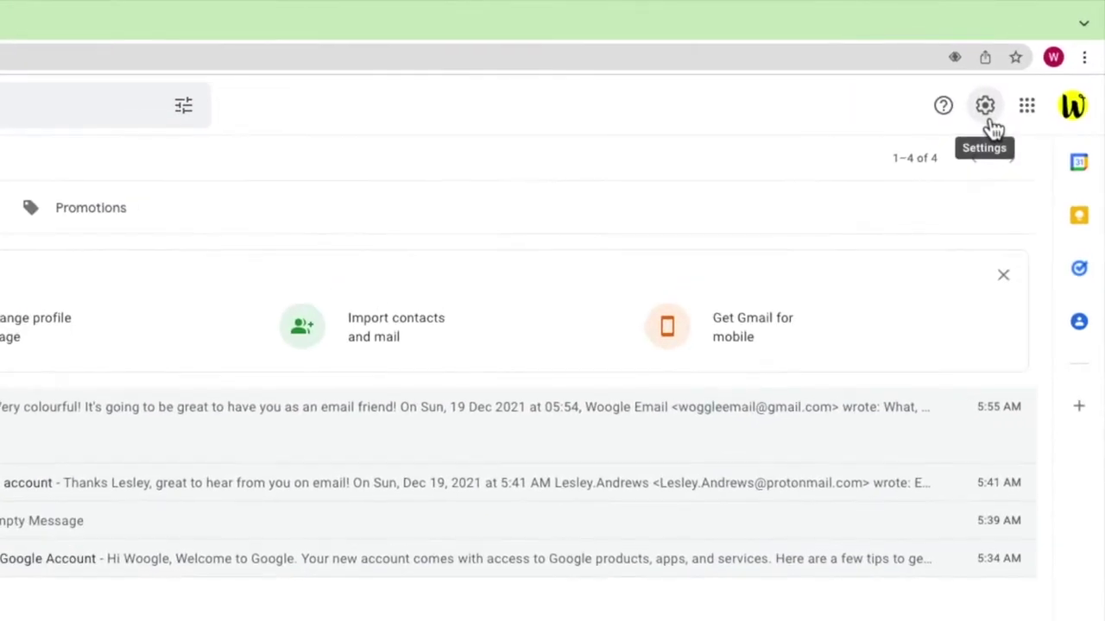
Set the reading pane to "Right of inbox" in the quick settings.
{"action": "left_click", "coordinate": [990, 123]}
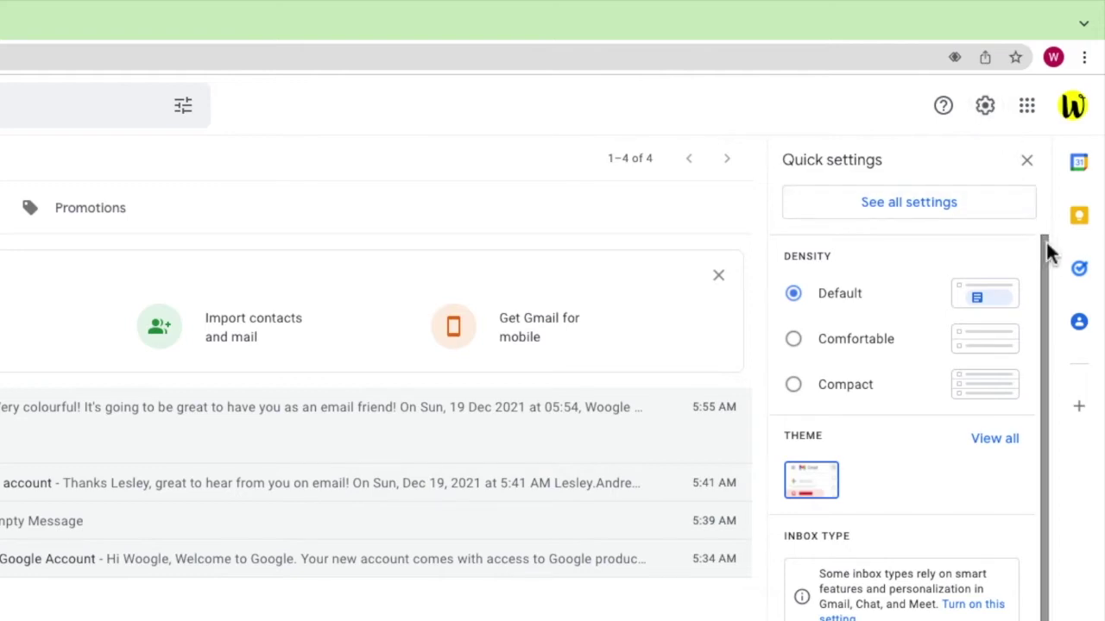
{"action": "left_click_drag", "start_coordinate": [1046, 243], "coordinate": [1055, 427]}
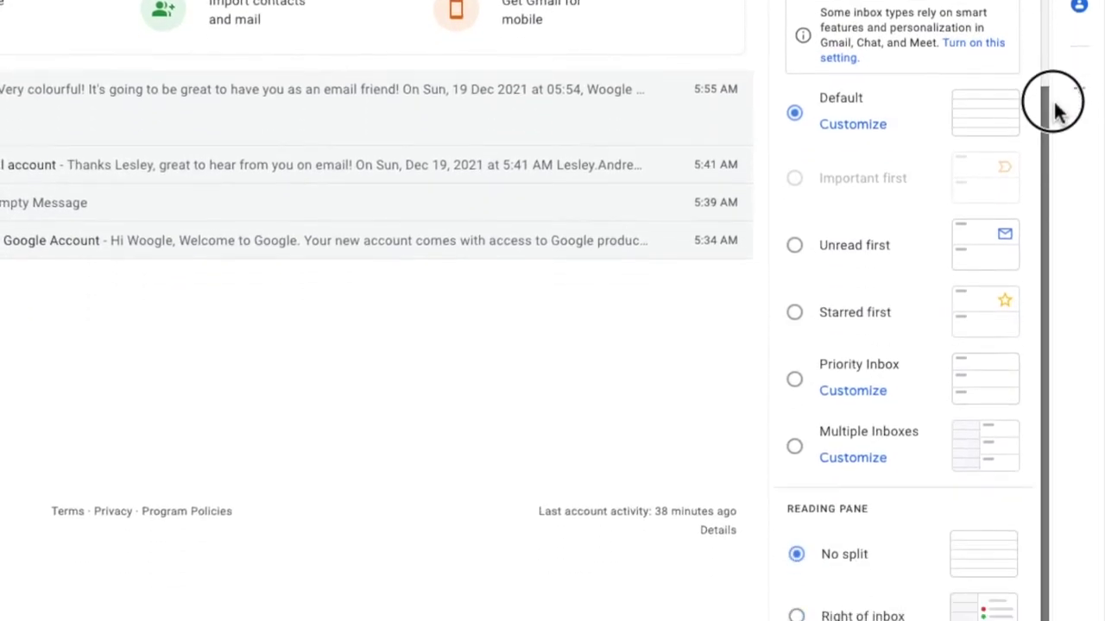
{"action": "left_click_drag", "start_coordinate": [1054, 102], "coordinate": [1055, 185]}
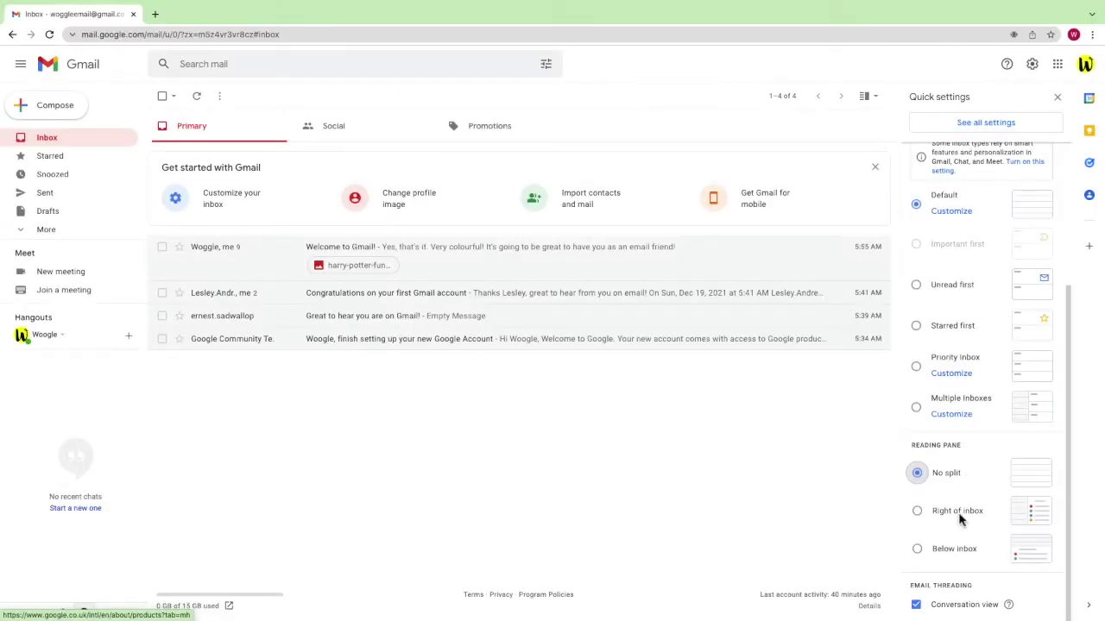
{"action": "left_click", "coordinate": [959, 516]}
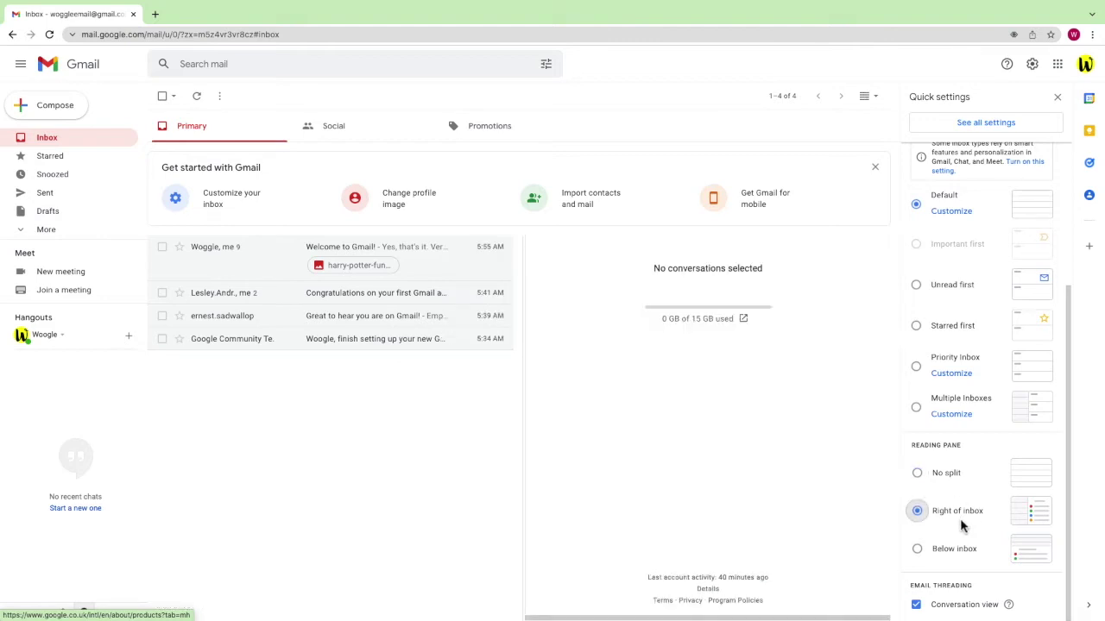
Try the reading pane below the inbox, restore it to "Right of inbox" and close the quick settings.
{"action": "left_click", "coordinate": [964, 558]}
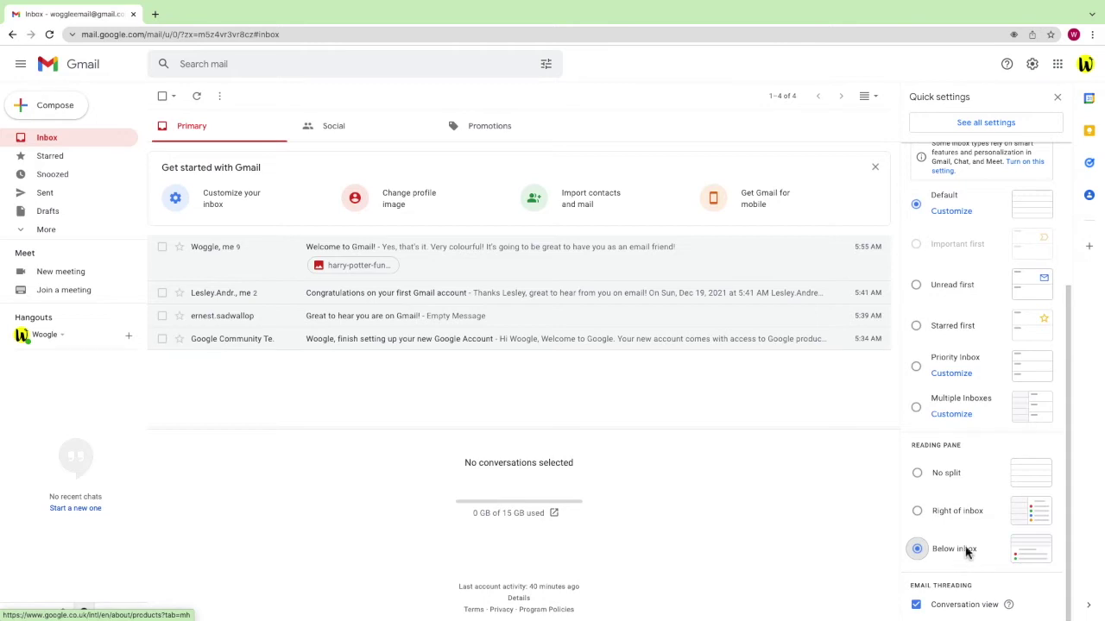
{"action": "left_click", "coordinate": [965, 519]}
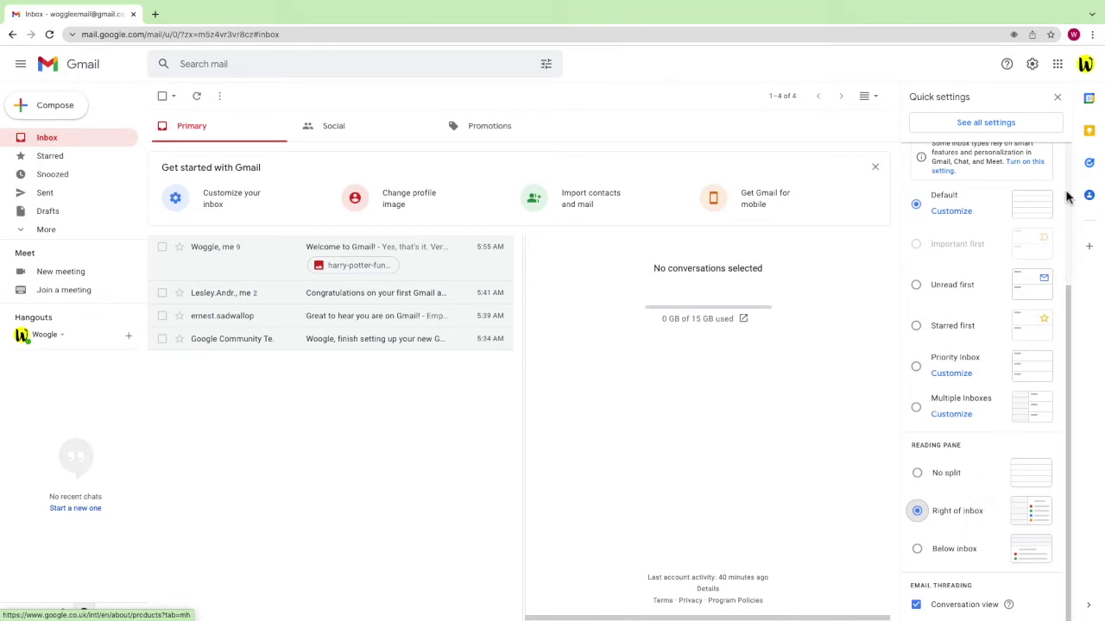
{"action": "left_click", "coordinate": [1058, 98]}
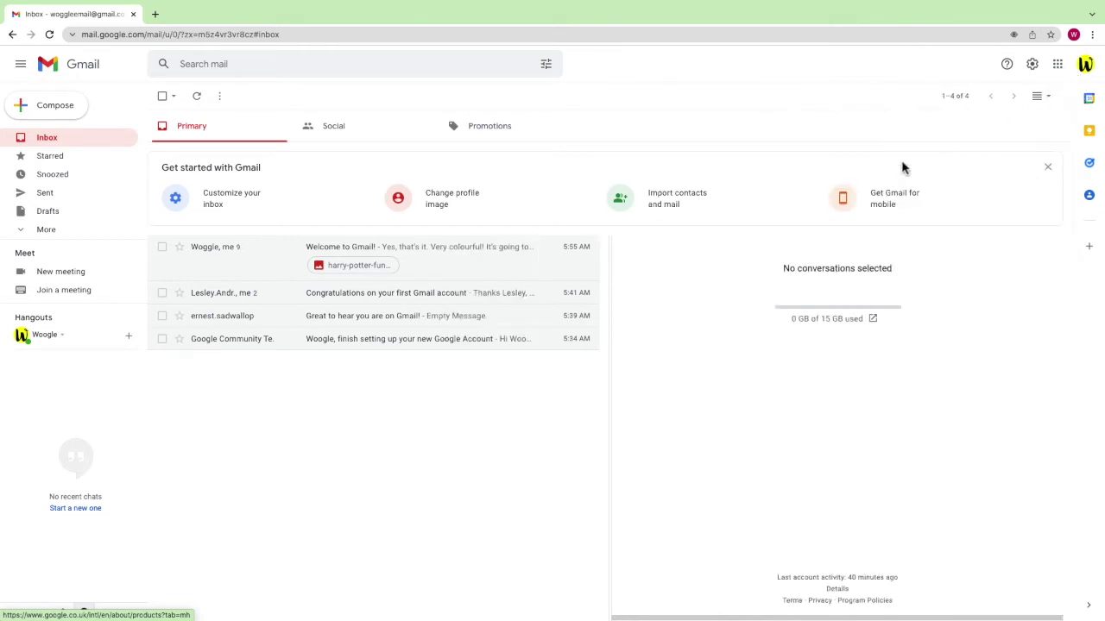
Open the "Welcome to Gmail!" conversation in the reading pane, expand its collapsed messages and look through the thread.
{"action": "left_click", "coordinate": [239, 268]}
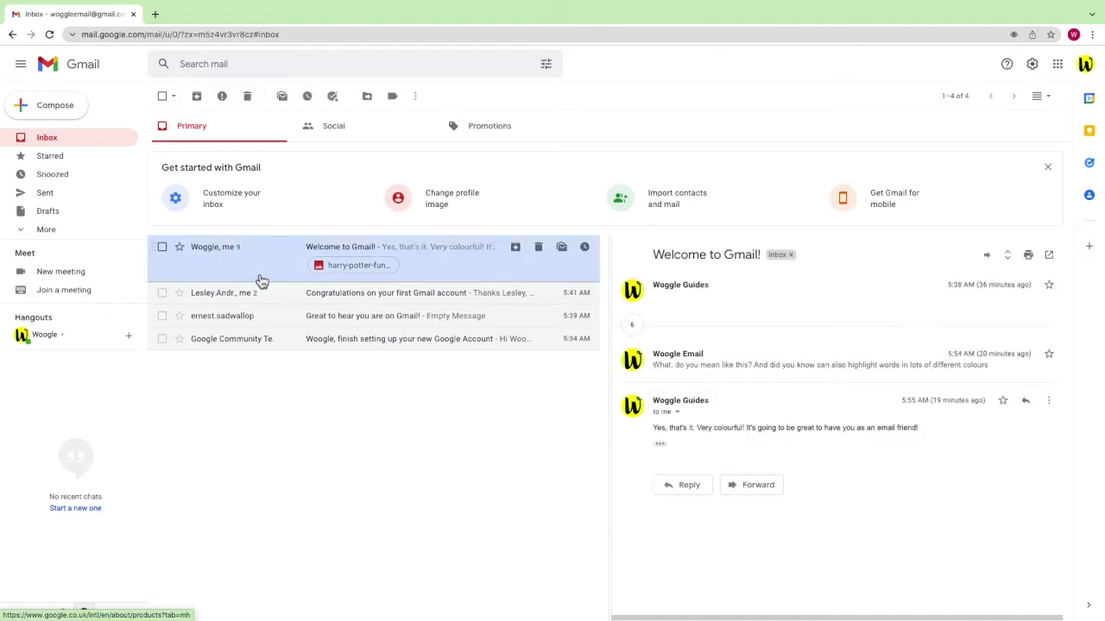
{"action": "left_click", "coordinate": [630, 325]}
{"action": "left_click_drag", "start_coordinate": [1069, 271], "coordinate": [1065, 296]}
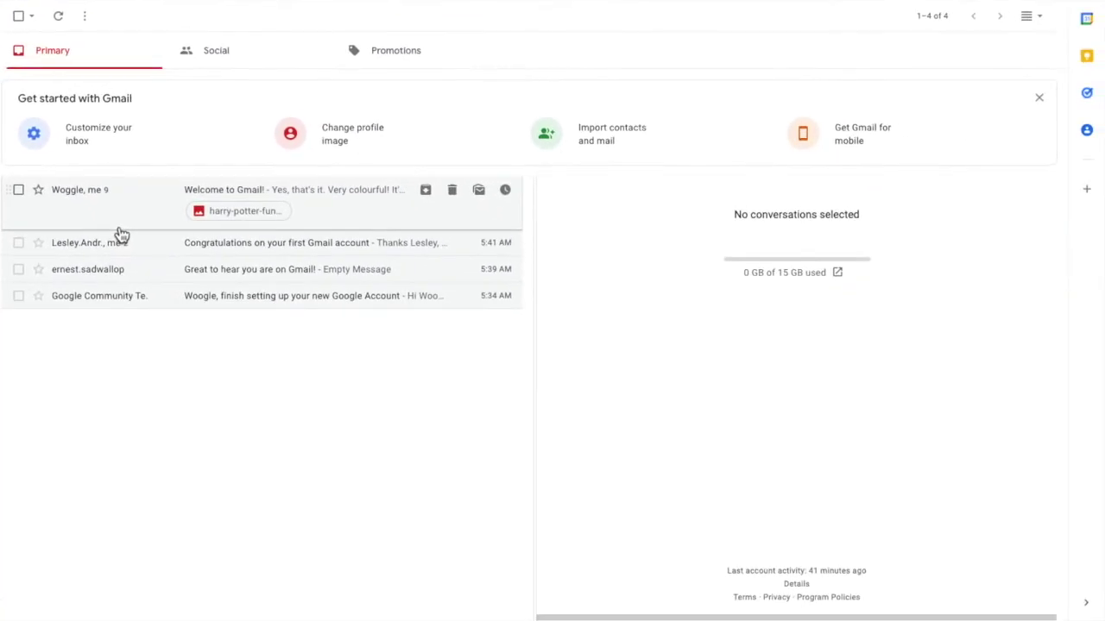
{"action": "left_click", "coordinate": [119, 228]}
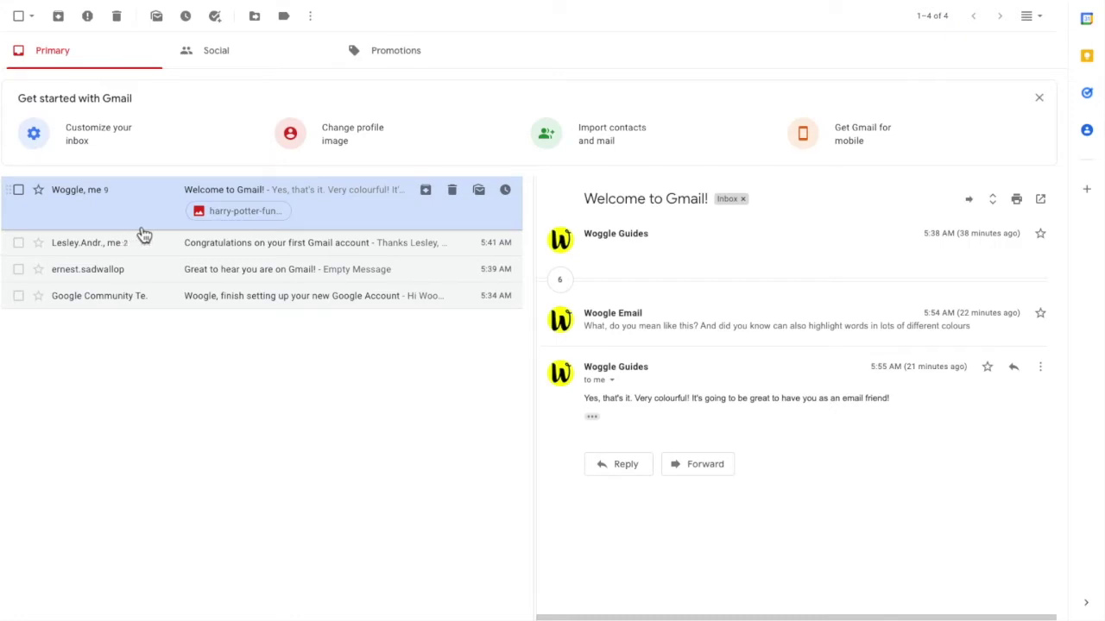
{"action": "left_click", "coordinate": [560, 279]}
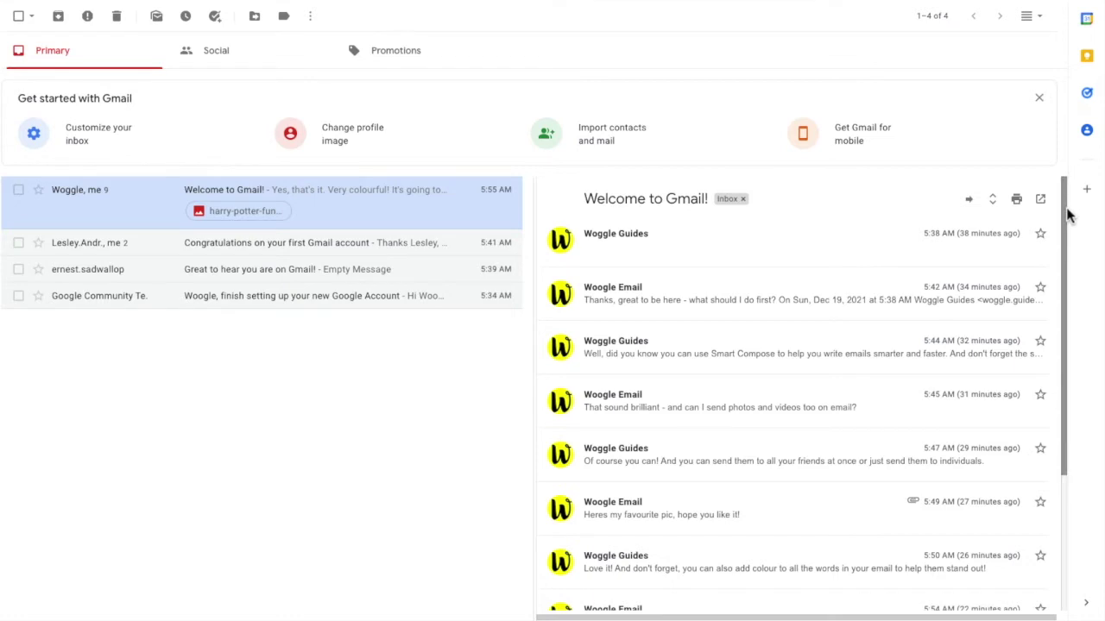
{"action": "mouse_move", "coordinate": [1067, 215]}
{"action": "left_mouse_down"}
{"action": "mouse_move", "coordinate": [1073, 300]}
{"action": "mouse_move", "coordinate": [1074, 204]}
{"action": "left_mouse_up"}
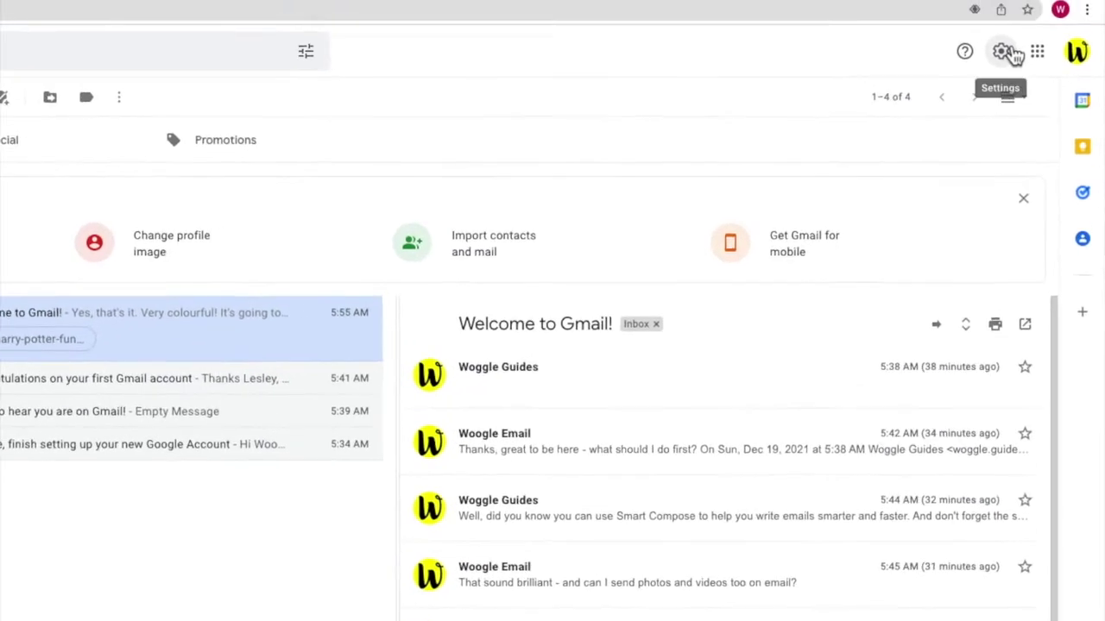
Turn Conversation View off in the full general settings and save the changes.
{"action": "left_click", "coordinate": [1014, 53]}
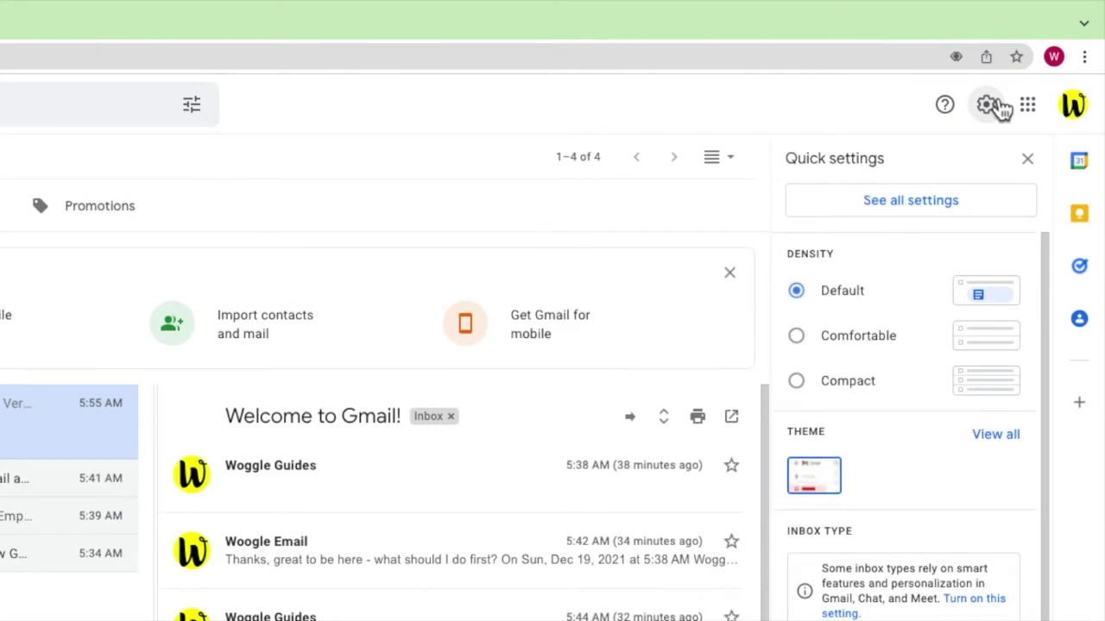
{"action": "left_click", "coordinate": [1006, 203]}
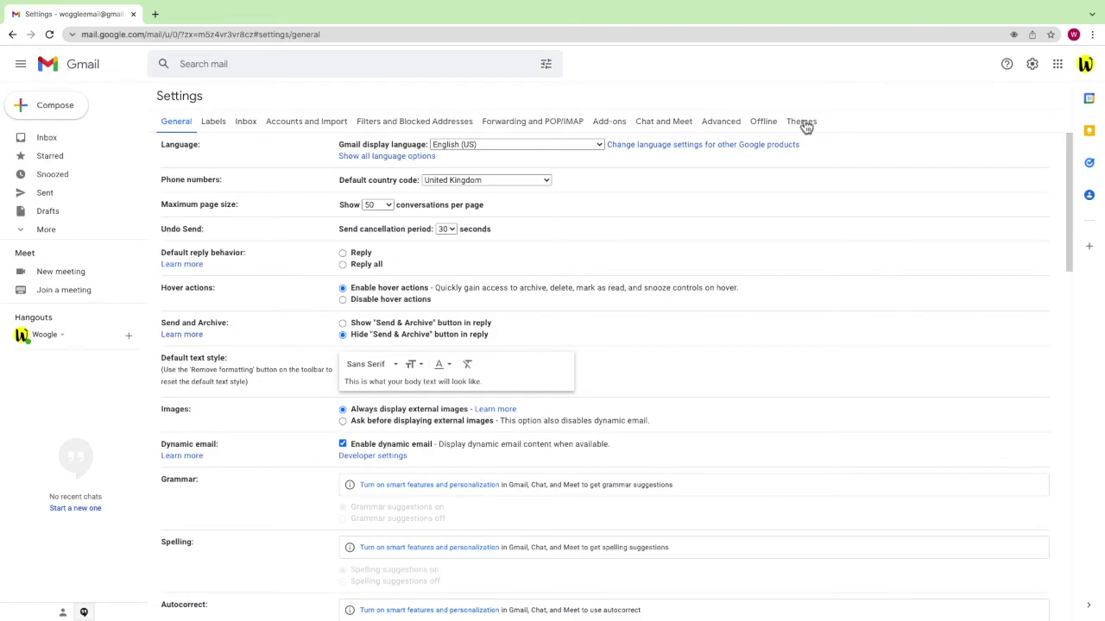
{"action": "left_click_drag", "start_coordinate": [1069, 142], "coordinate": [1102, 315]}
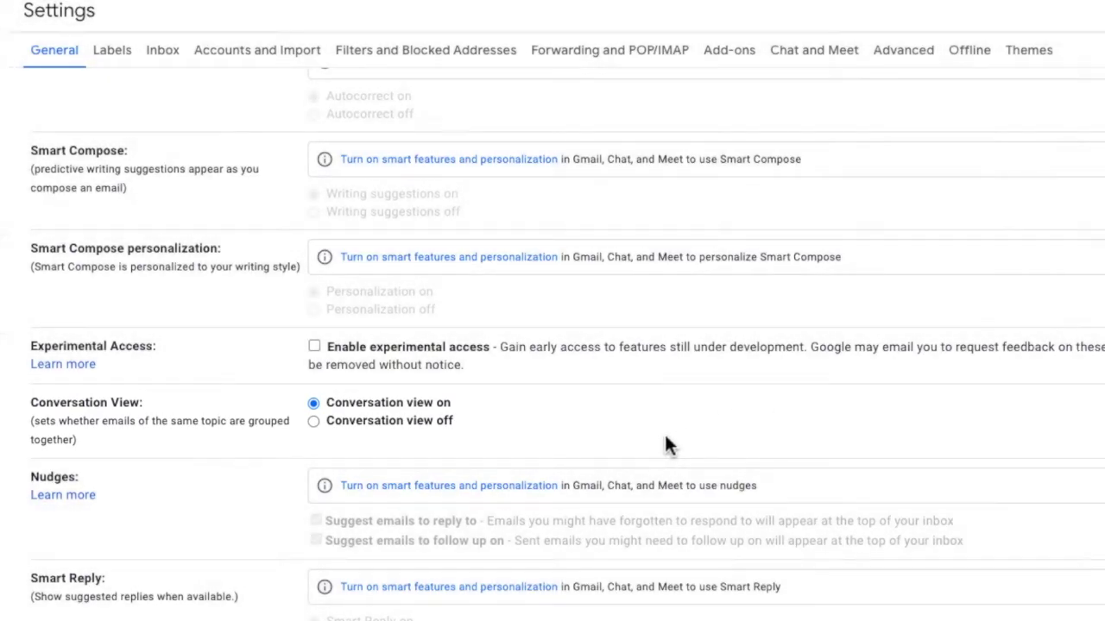
{"action": "left_click", "coordinate": [314, 422]}
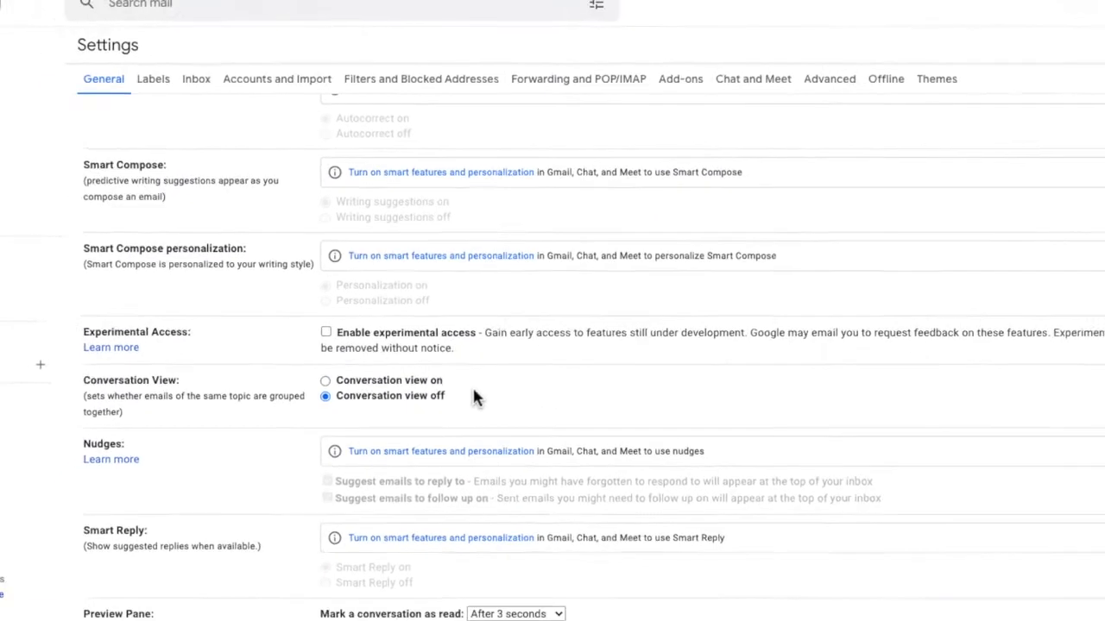
{"action": "left_click_drag", "start_coordinate": [1094, 342], "coordinate": [1080, 566]}
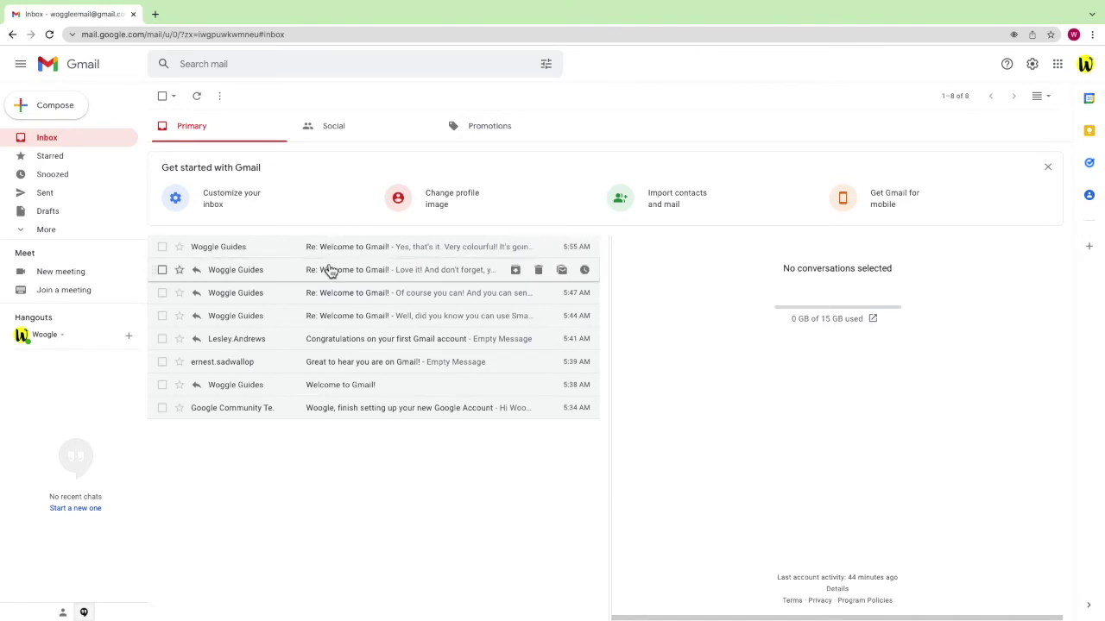
Browse the ungrouped inbox messages from newer to older and back, and open and close a blank new message.
{"action": "left_click", "coordinate": [330, 301]}
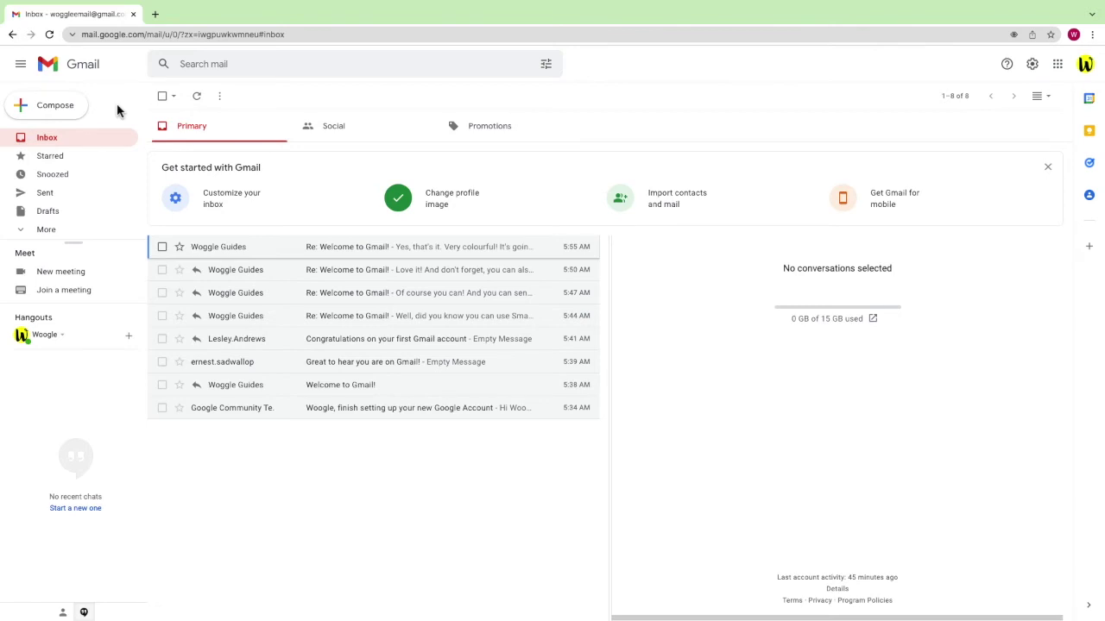
{"action": "key", "text": "o"}
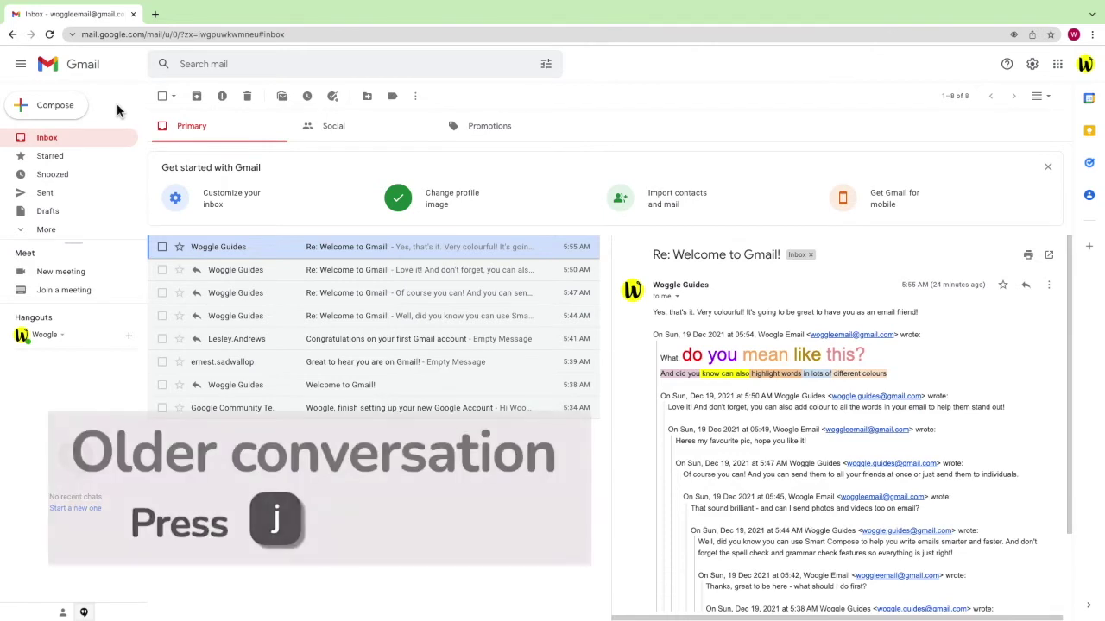
{"action": "key", "text": "j"}
{"action": "key", "text": "j"}
{"action": "key", "text": "j"}
{"action": "key", "text": "j"}
{"action": "key", "text": "j"}
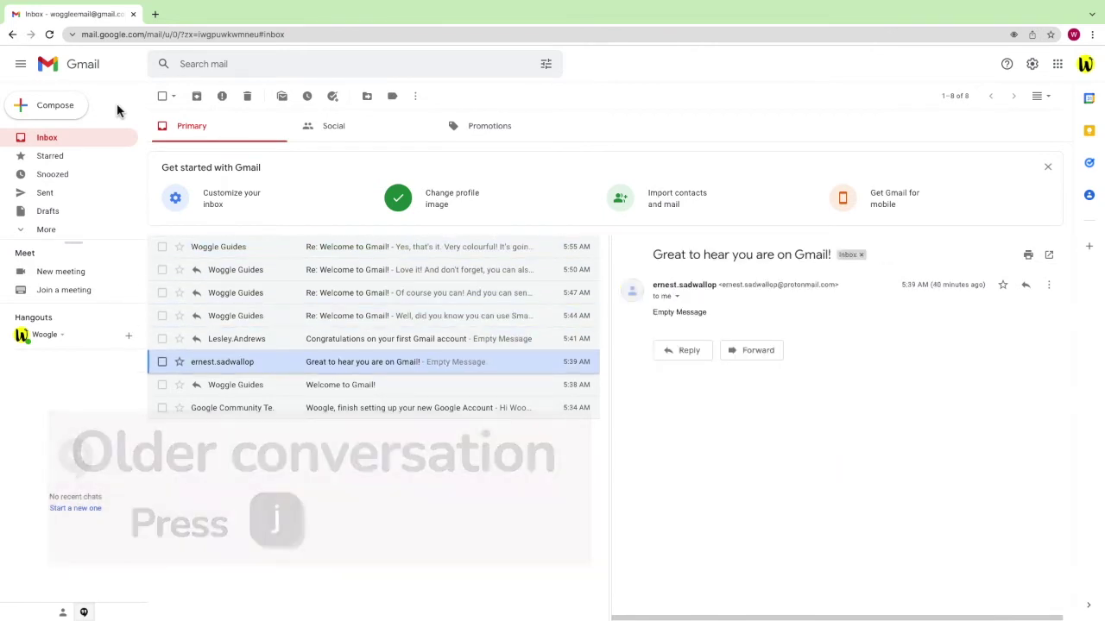
{"action": "key", "text": "k"}
{"action": "key", "text": "k"}
{"action": "key", "text": "k"}
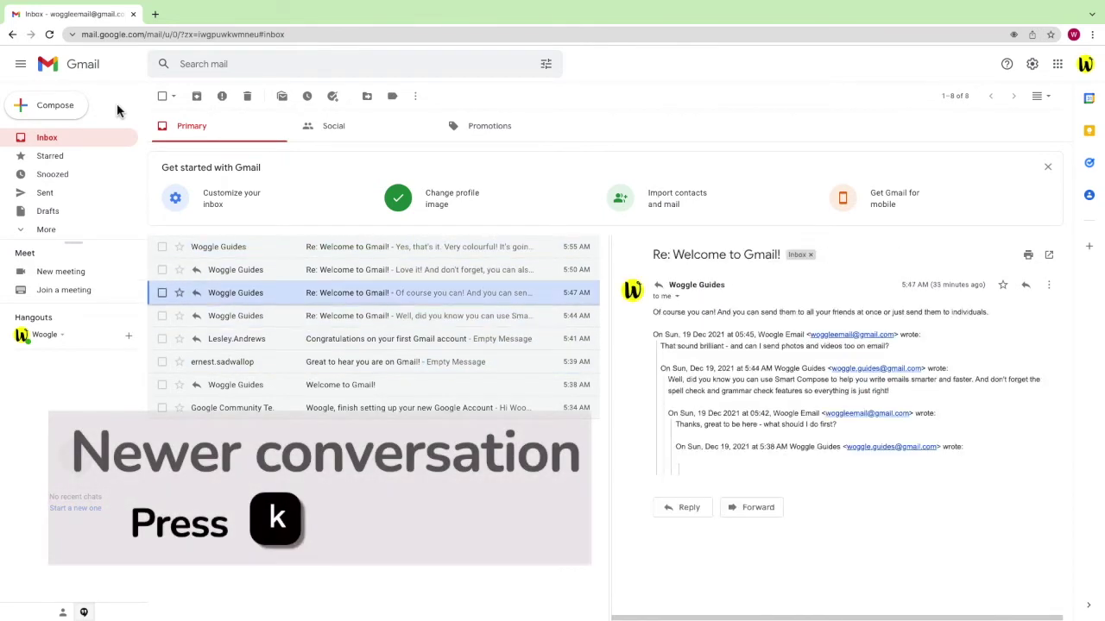
{"action": "key", "text": "k"}
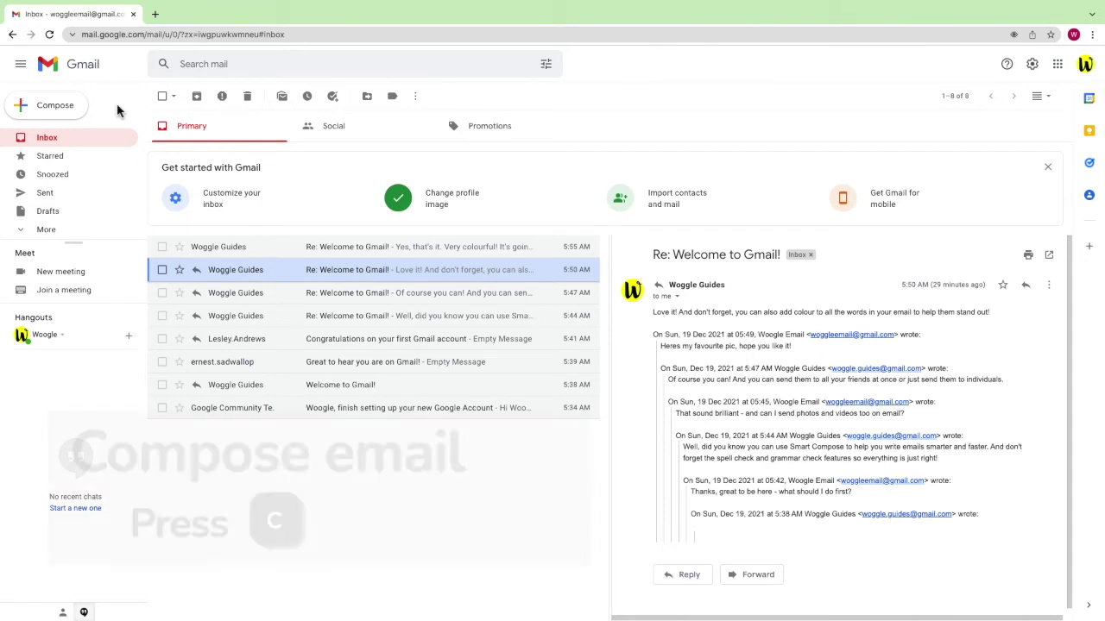
{"action": "key", "text": "c"}
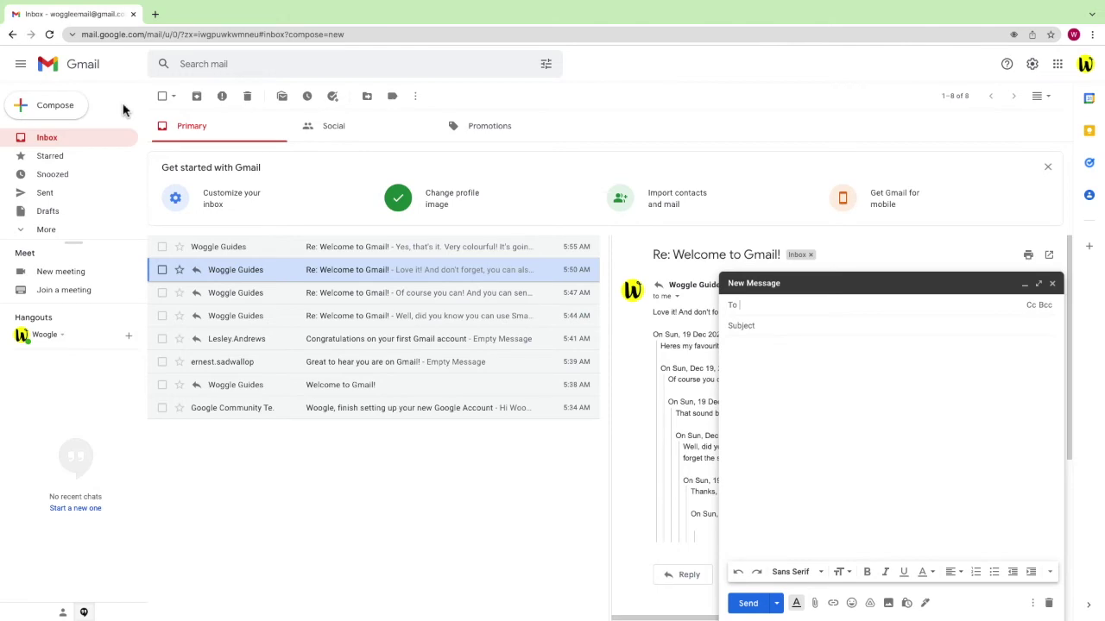
{"action": "key", "text": "Escape"}
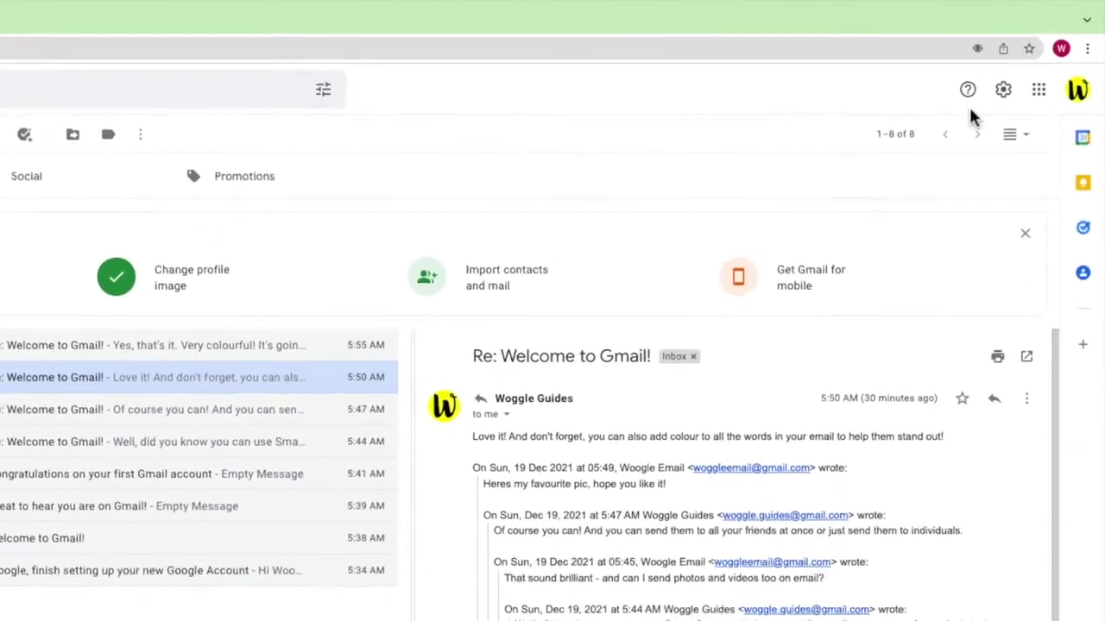
Turn keyboard shortcuts on in the full general settings, save the changes and display the list of all shortcuts.
{"action": "left_click", "coordinate": [987, 108]}
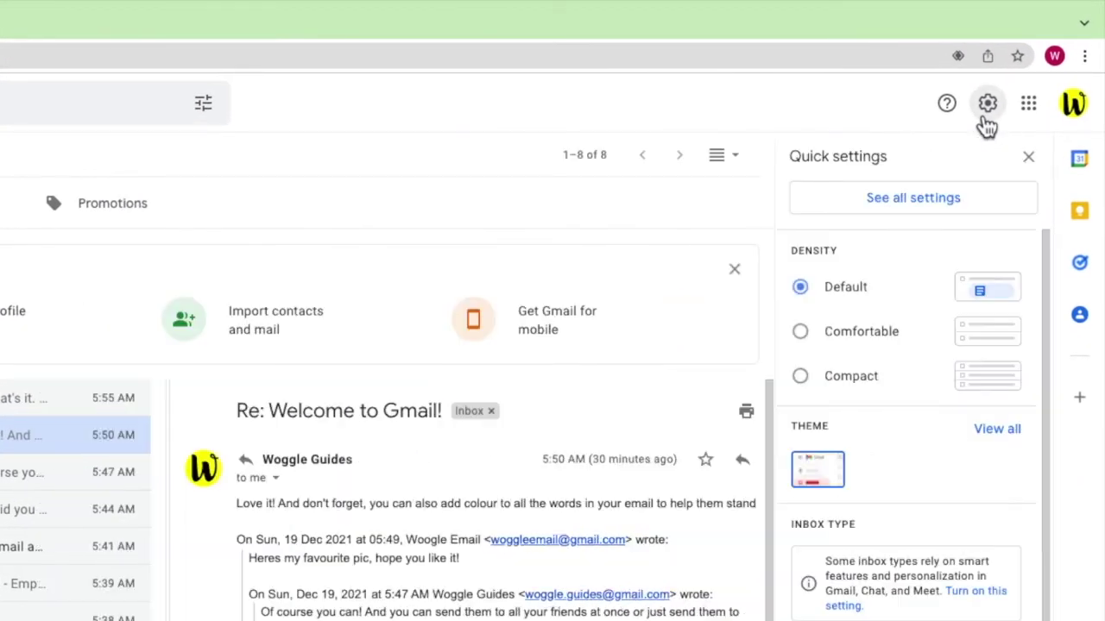
{"action": "left_click", "coordinate": [1009, 200]}
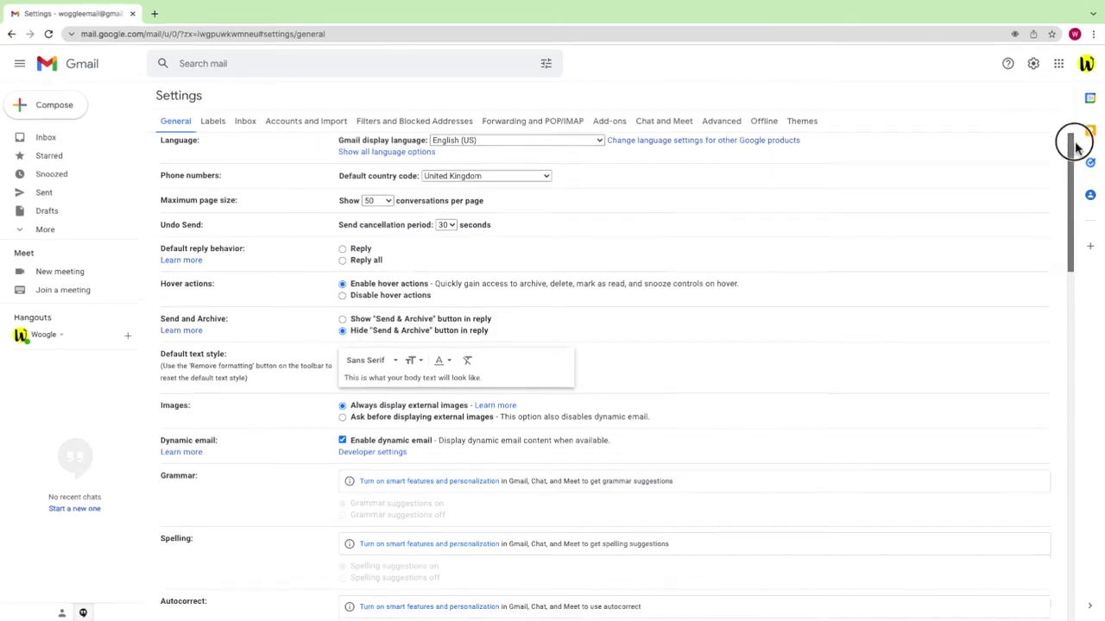
{"action": "scroll", "coordinate": [1075, 145], "scroll_direction": "down", "scroll_amount": 10}
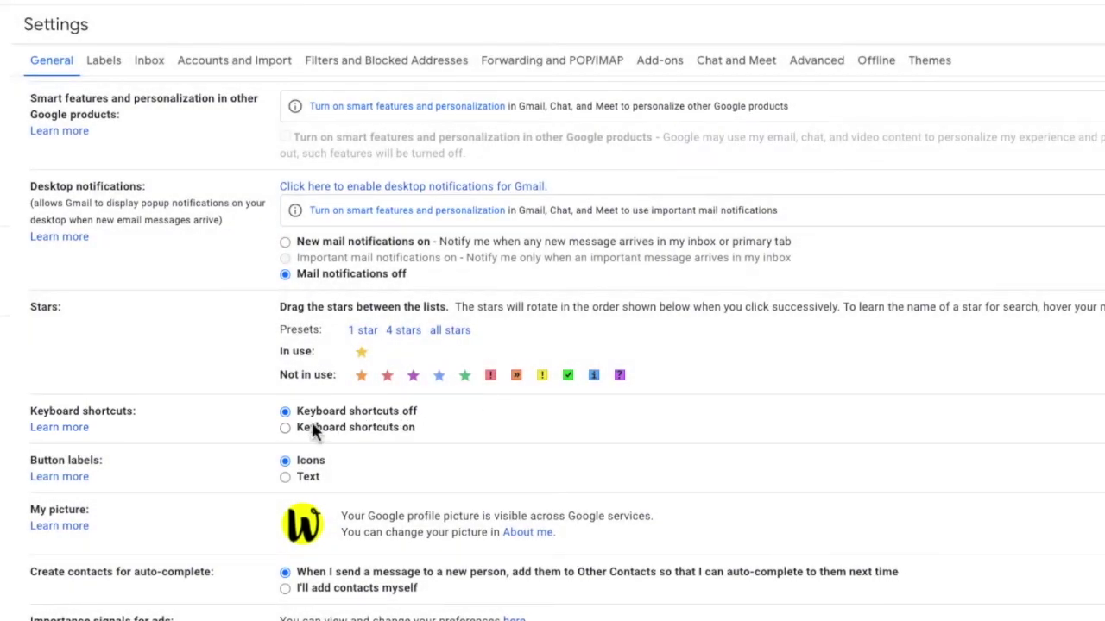
{"action": "left_click", "coordinate": [285, 429]}
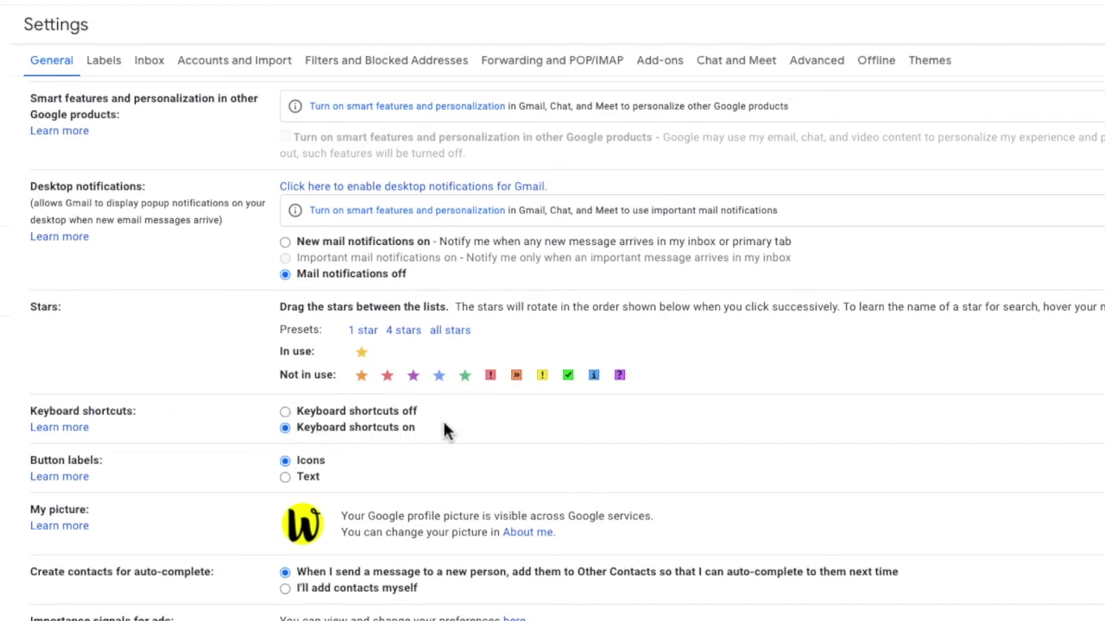
{"action": "left_click_drag", "start_coordinate": [1084, 423], "coordinate": [1083, 491]}
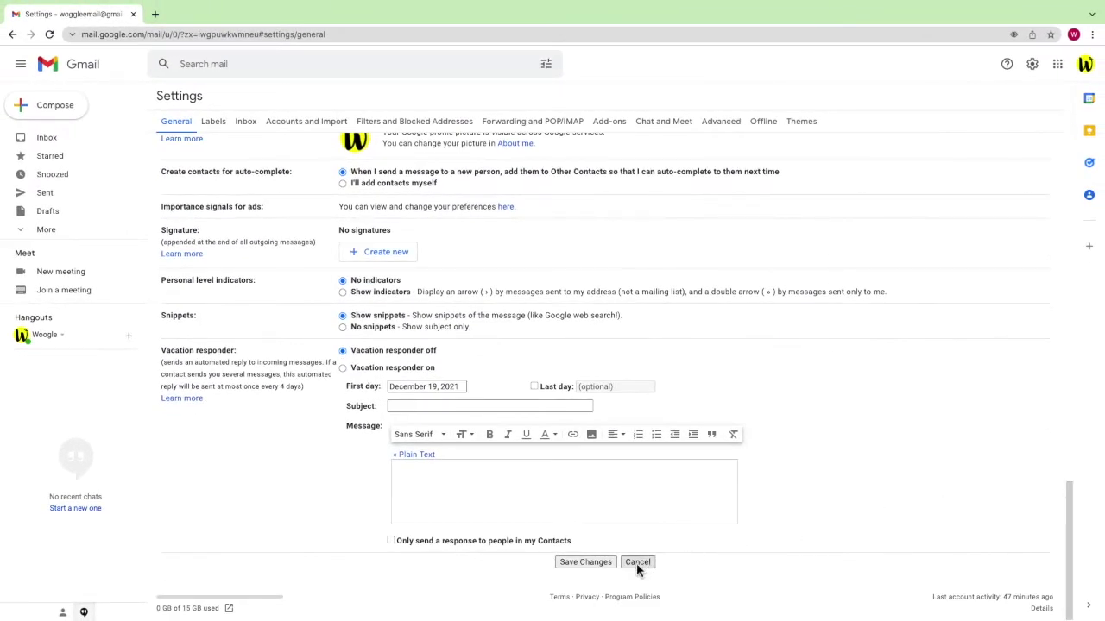
{"action": "left_click", "coordinate": [605, 568]}
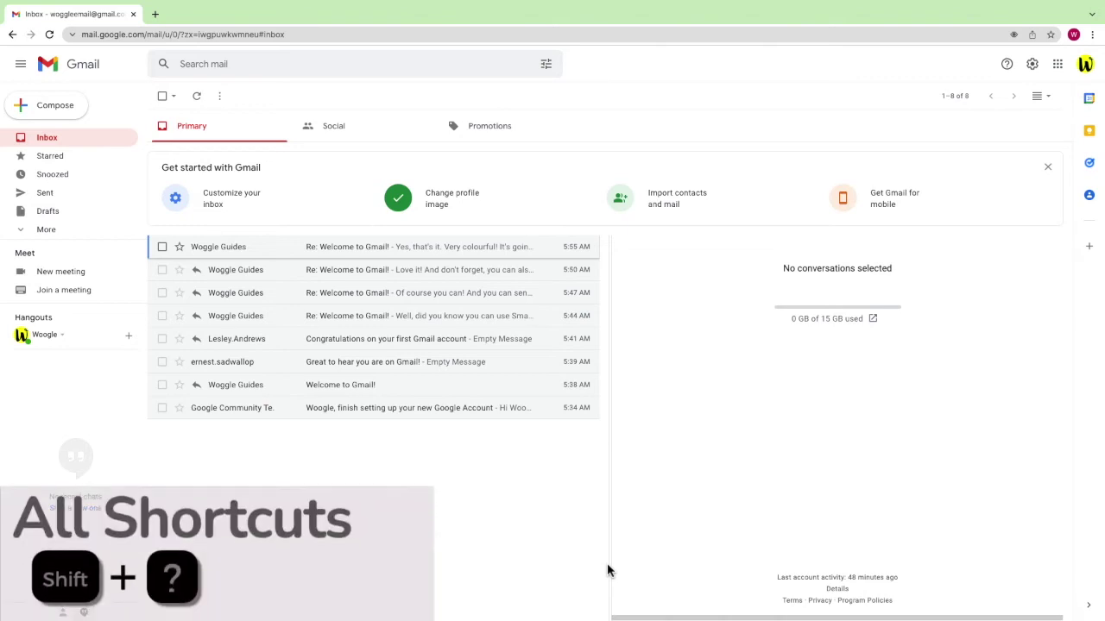
{"action": "key", "text": "shift+question"}
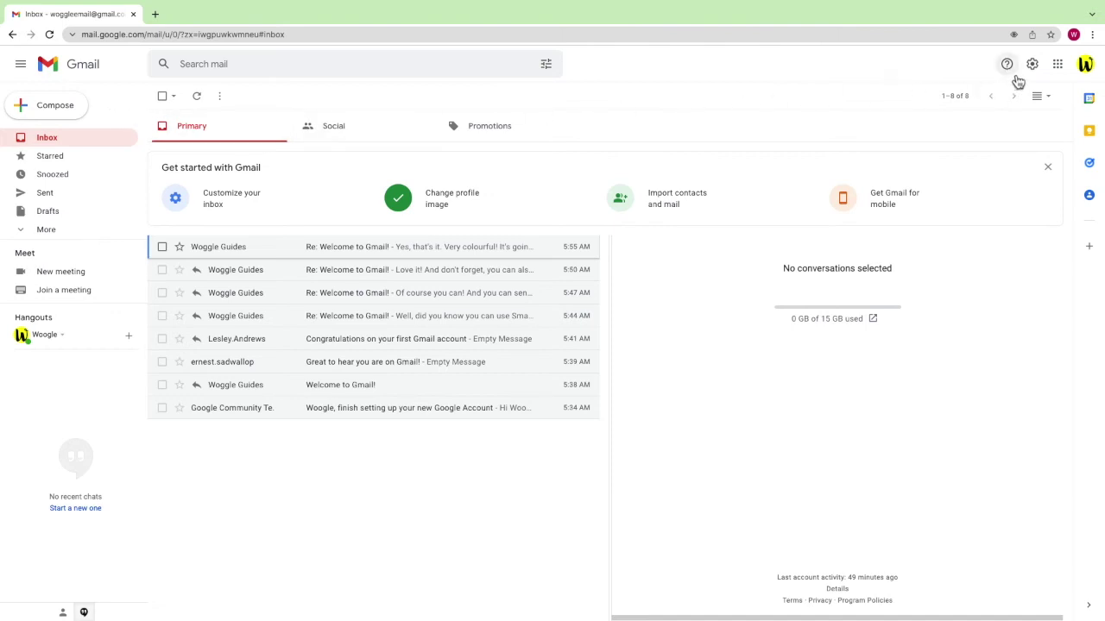
Enable offline mail in the full offline settings and store emails from the last 90 days.
{"action": "left_click", "coordinate": [1032, 71]}
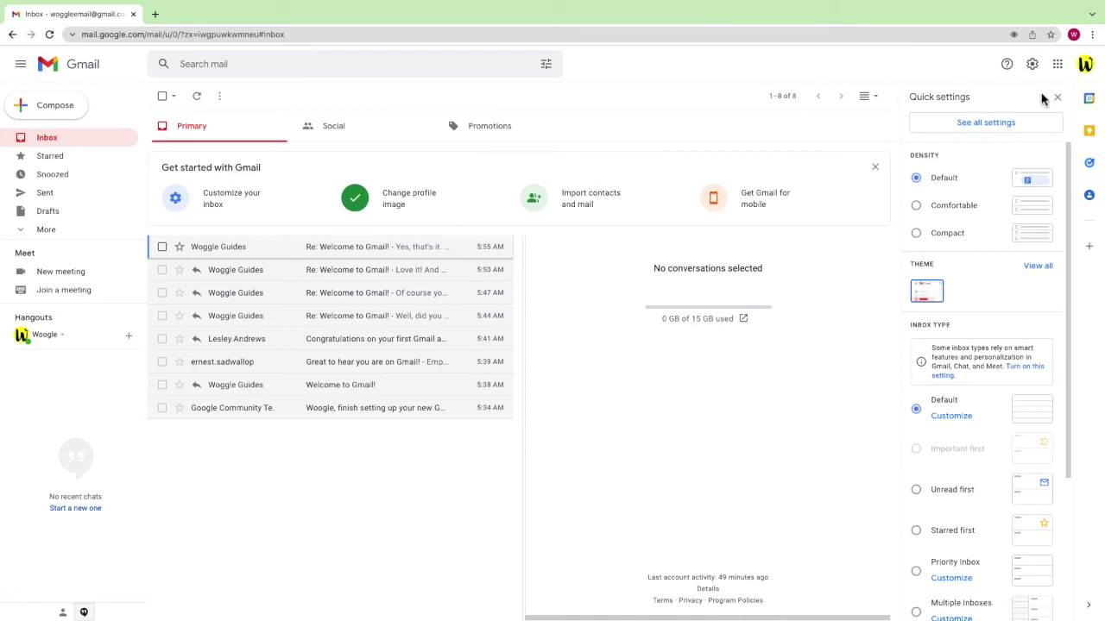
{"action": "left_click", "coordinate": [1043, 127]}
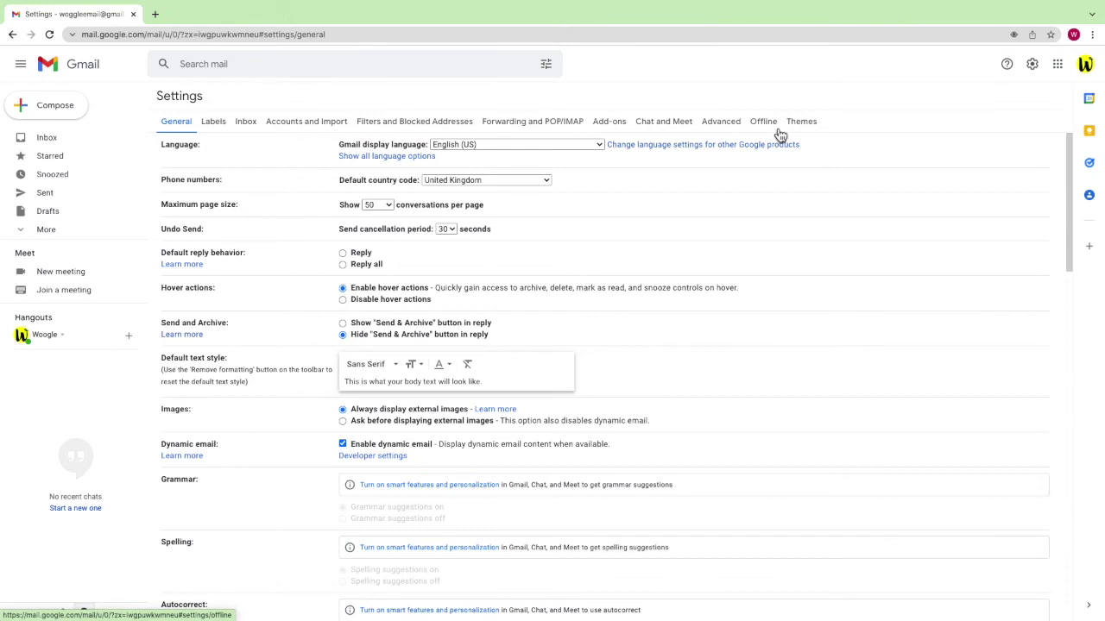
{"action": "left_click", "coordinate": [774, 128]}
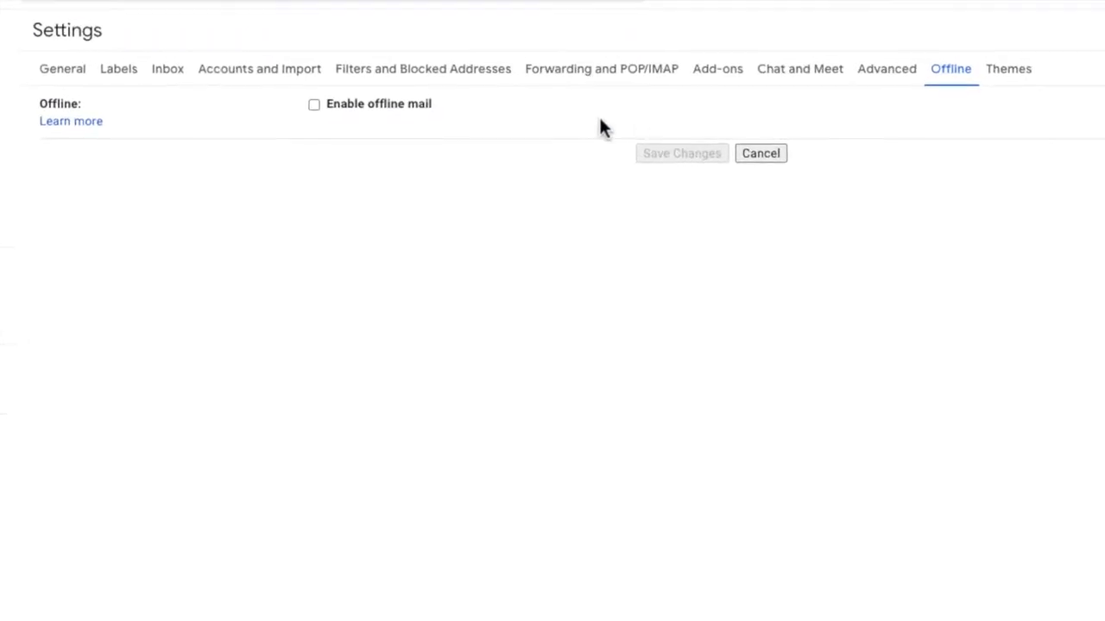
{"action": "left_click", "coordinate": [312, 98]}
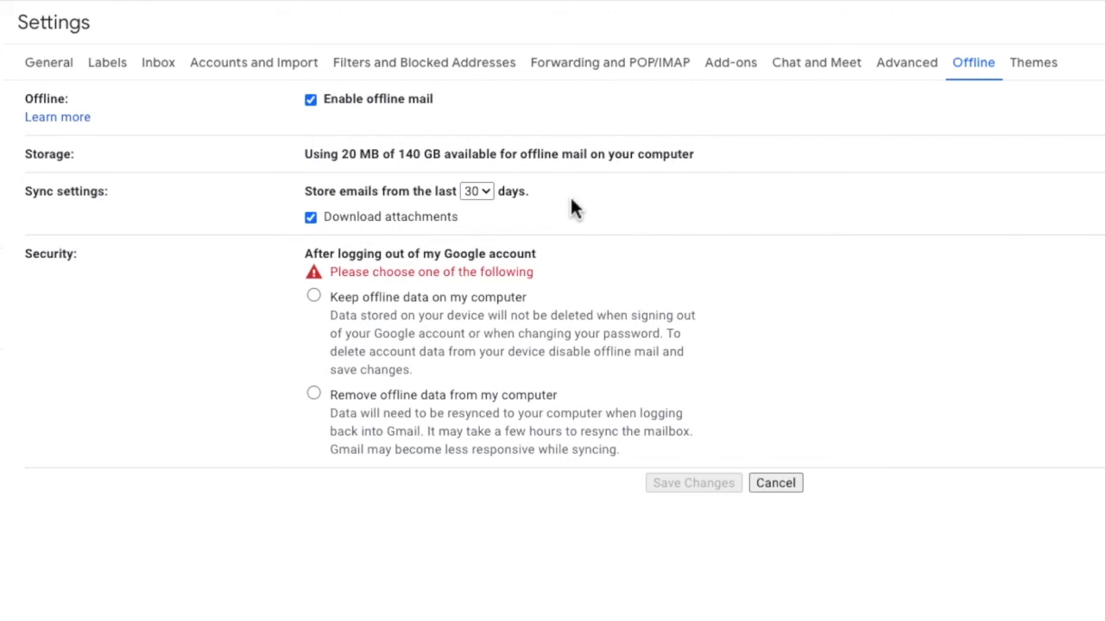
{"action": "left_click", "coordinate": [488, 192]}
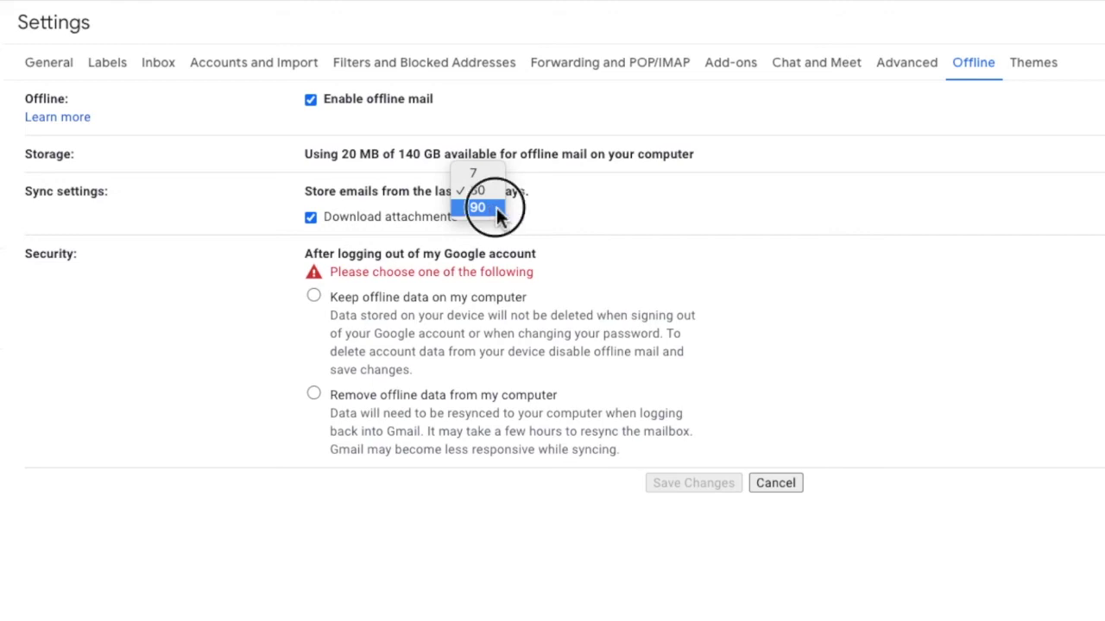
{"action": "left_click", "coordinate": [497, 213]}
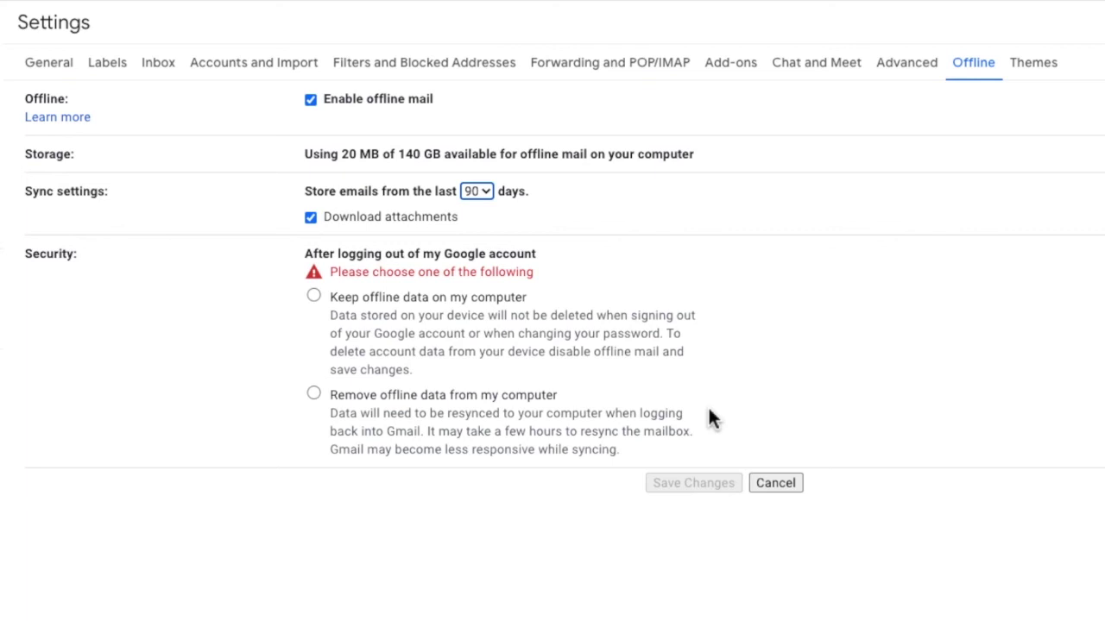
Choose to keep offline data on the computer after logging out, save the offline settings and acknowledge both notices.
{"action": "left_click", "coordinate": [316, 295]}
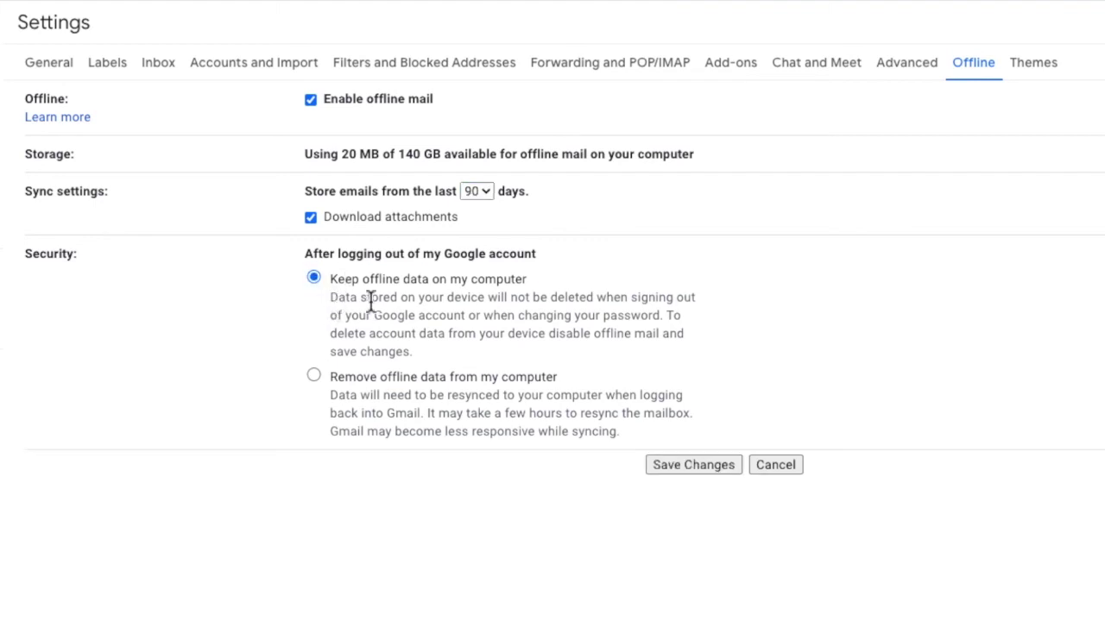
{"action": "left_click", "coordinate": [724, 468]}
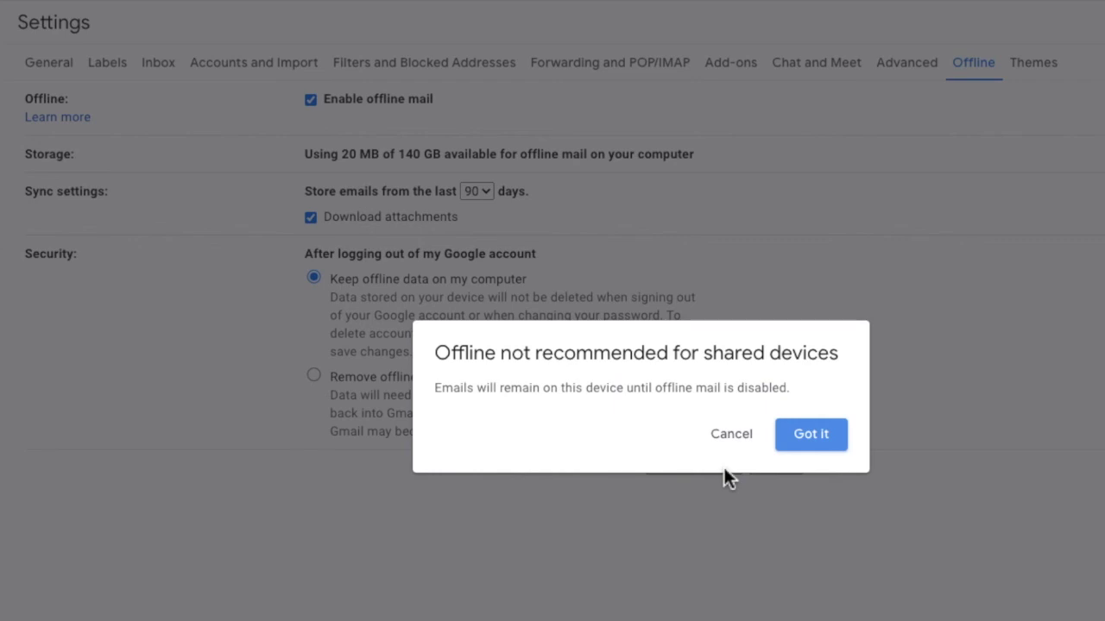
{"action": "left_click", "coordinate": [830, 452]}
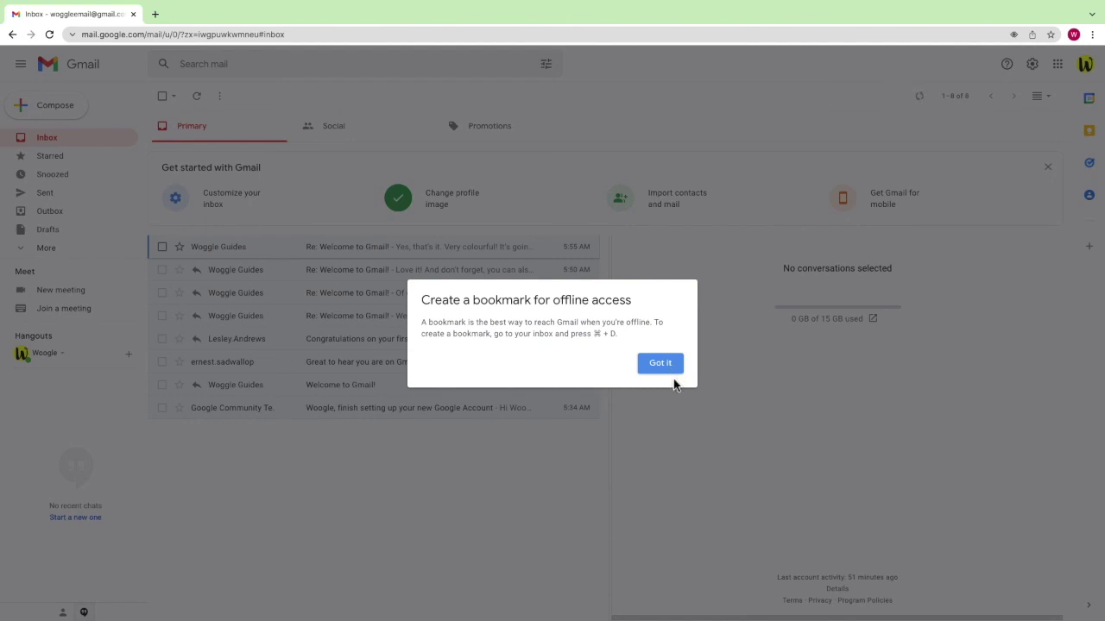
{"action": "left_click", "coordinate": [675, 372]}
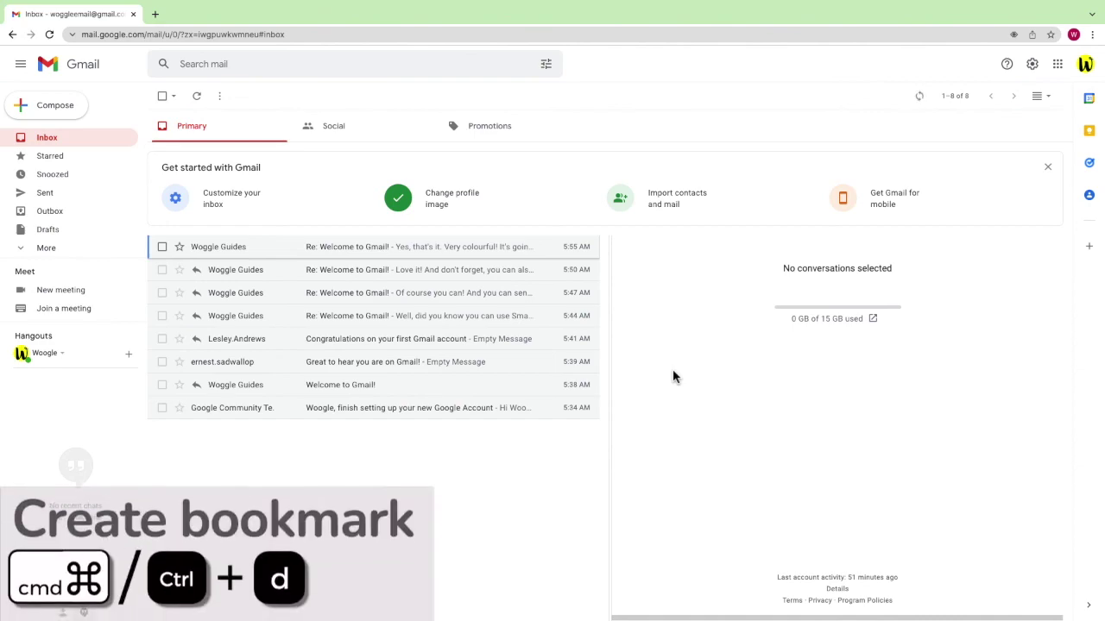
Bookmark the inbox under the name "Gmail" in the Bookmarks Bar folder.
{"action": "key", "text": "ctrl+d"}
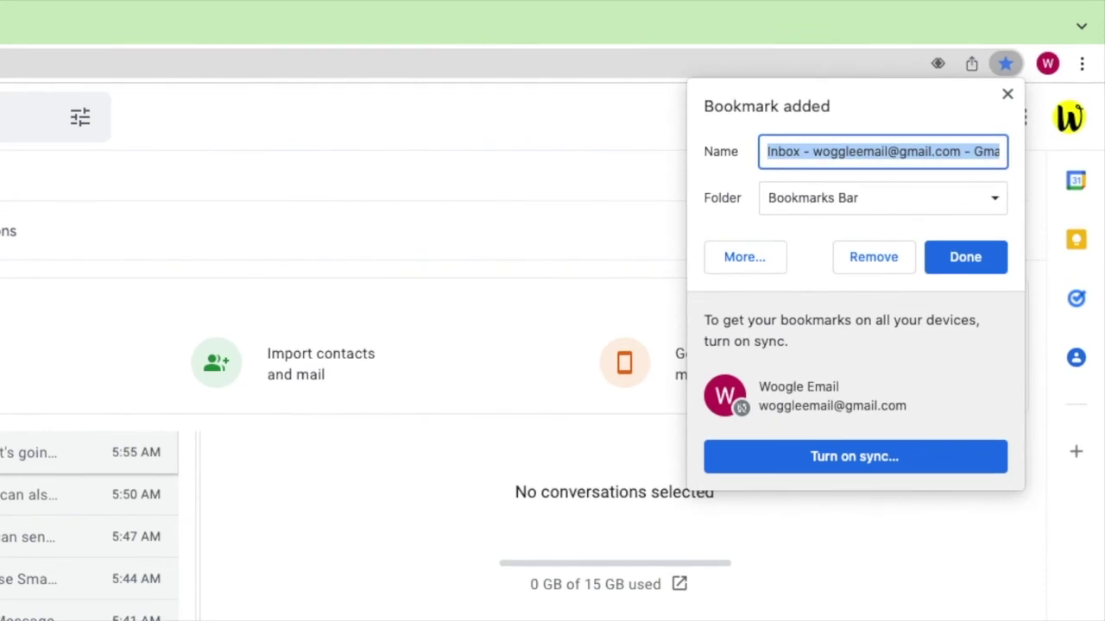
{"action": "type", "text": "Gmail"}
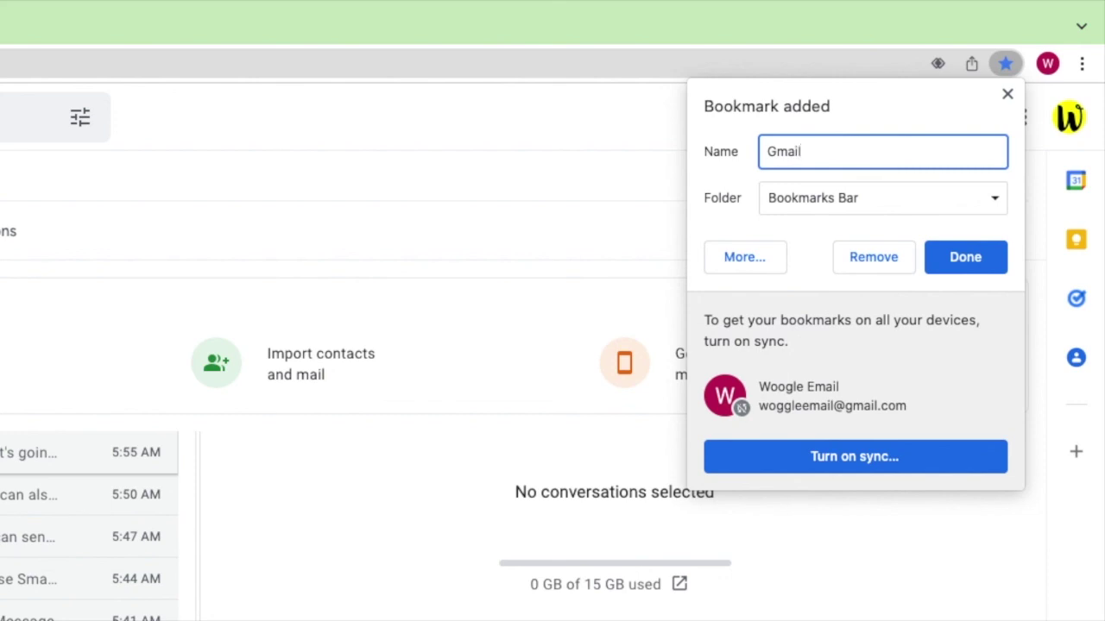
{"action": "left_click", "coordinate": [956, 268]}
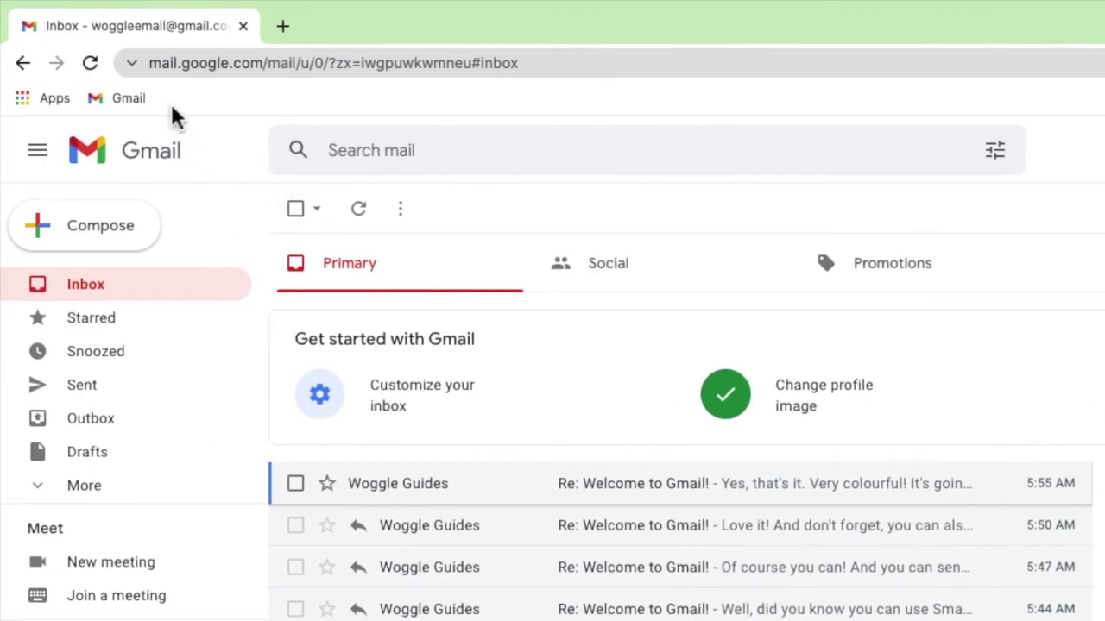
Open the inbox from its new bookmark and send the "Merry Christmas!" message to Woggle Guides.
{"action": "middle_click", "coordinate": [129, 98]}
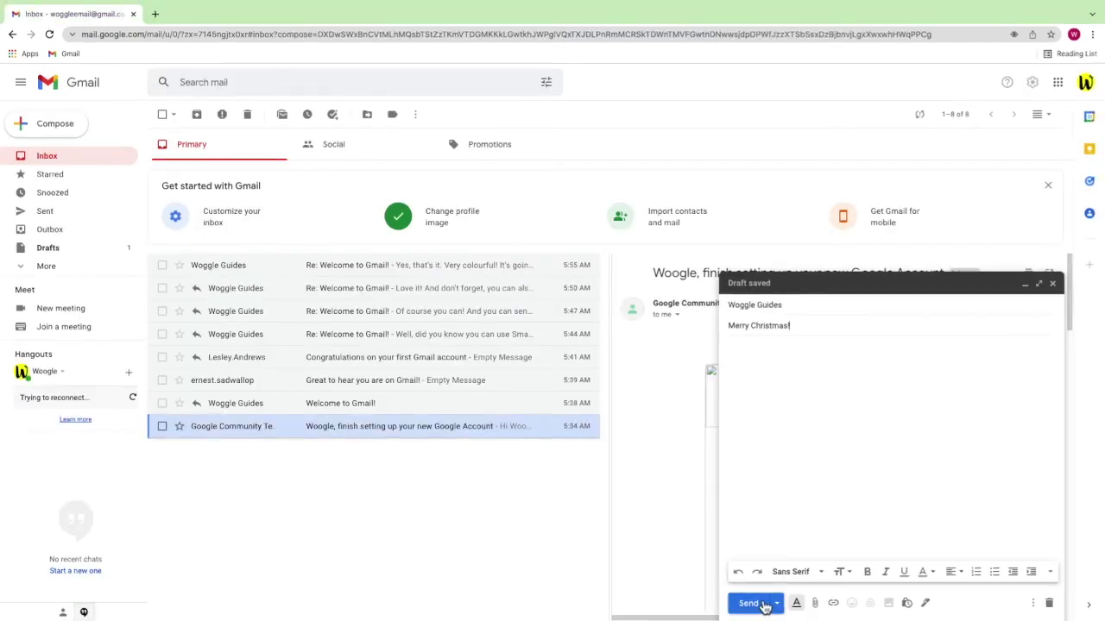
{"action": "left_click", "coordinate": [763, 606]}
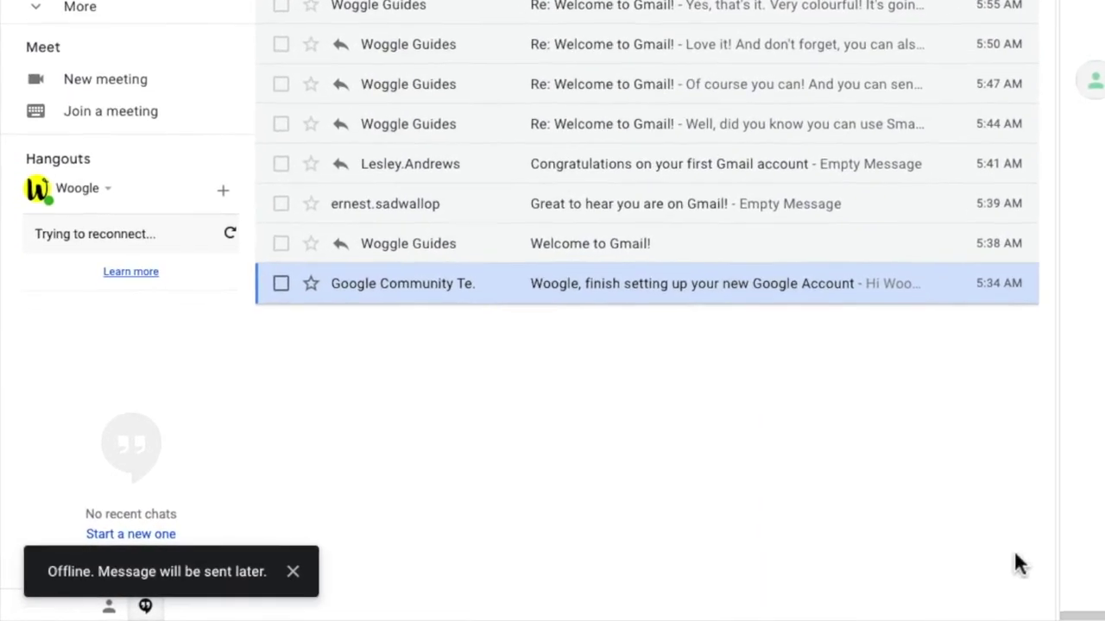